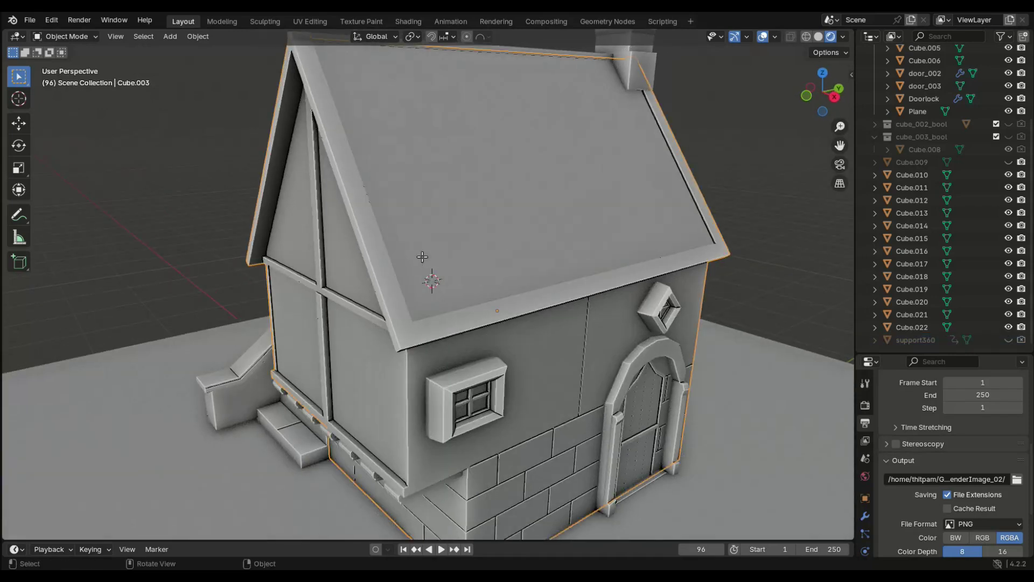
Give a Cube.003 wall face a new material with pale yellow viewport colour (HSV 0.129, 0.584, 0.800)
{"action": "key", "text": "Tab"}
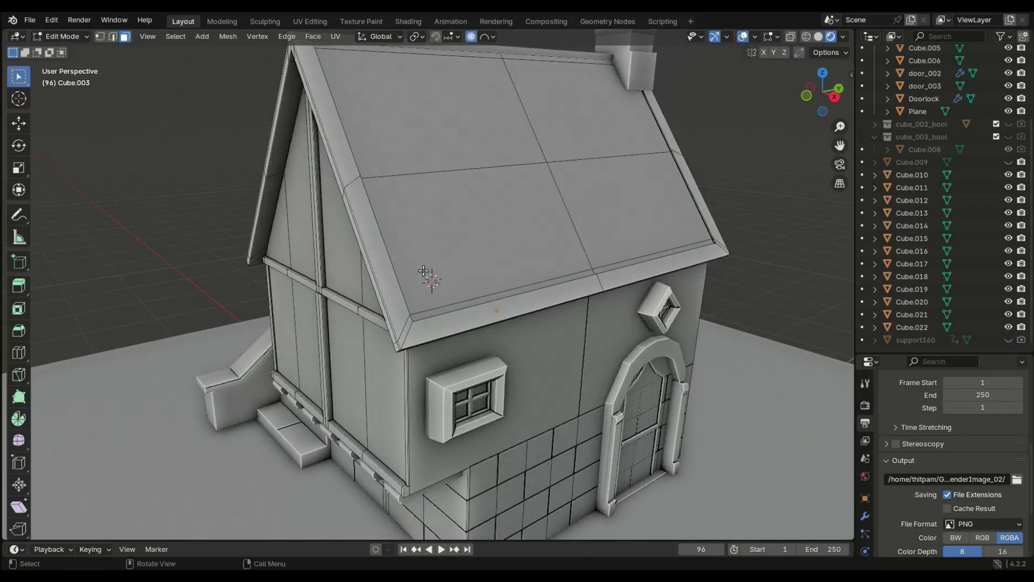
{"action": "middle_click_drag", "start_coordinate": [425, 269], "coordinate": [553, 258]}
{"action": "middle_click_drag", "start_coordinate": [421, 350], "coordinate": [463, 350]}
{"action": "left_click", "coordinate": [471, 350]}
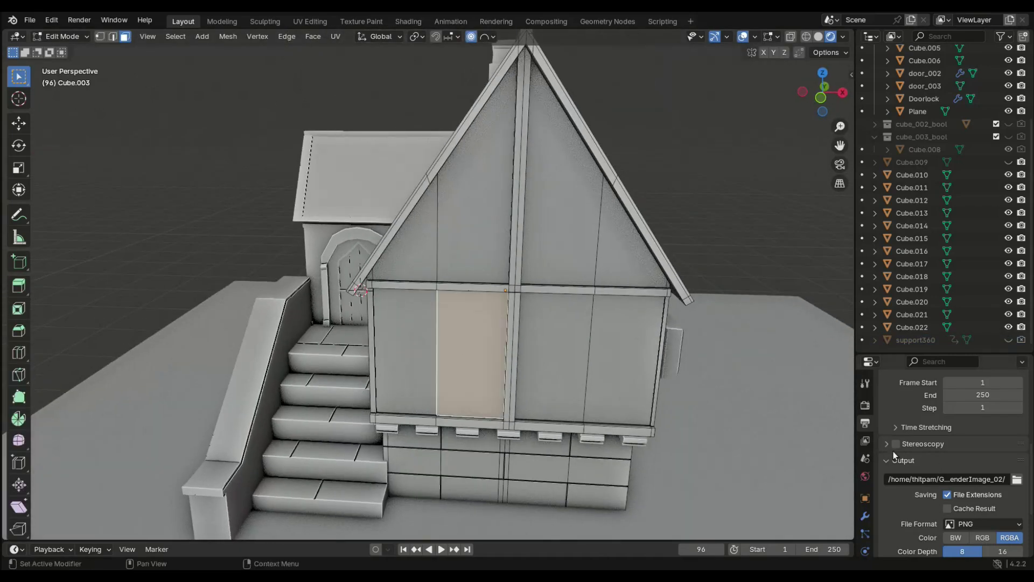
{"action": "left_click_drag", "start_coordinate": [955, 353], "coordinate": [955, 258]}
{"action": "left_click", "coordinate": [865, 507]}
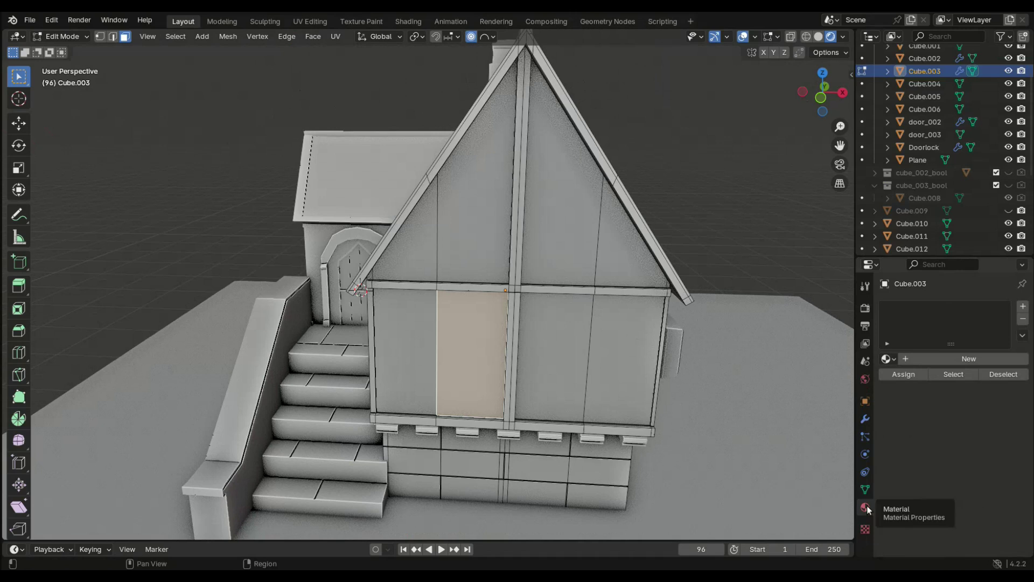
{"action": "left_click", "coordinate": [968, 358]}
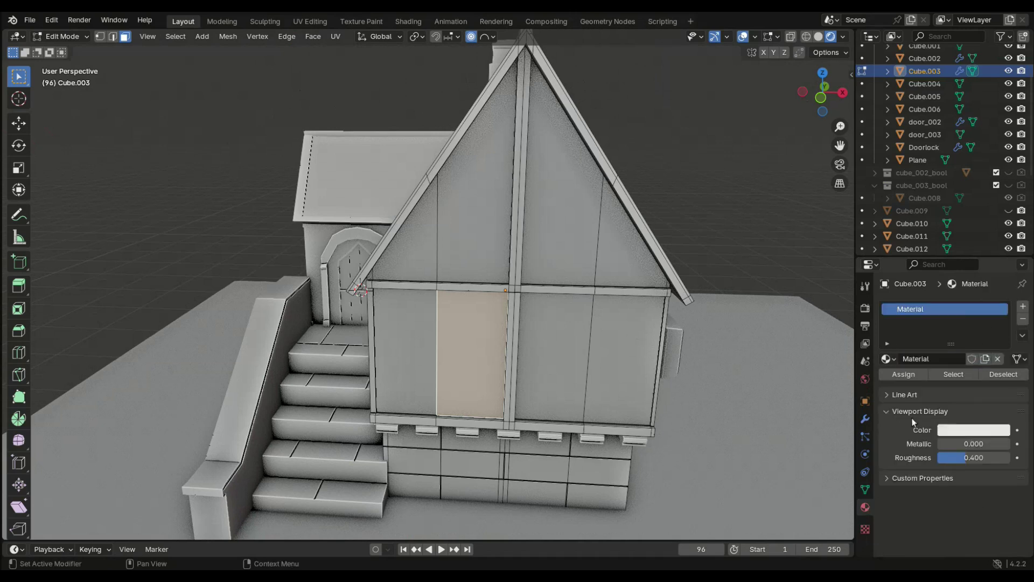
{"action": "left_click", "coordinate": [974, 429]}
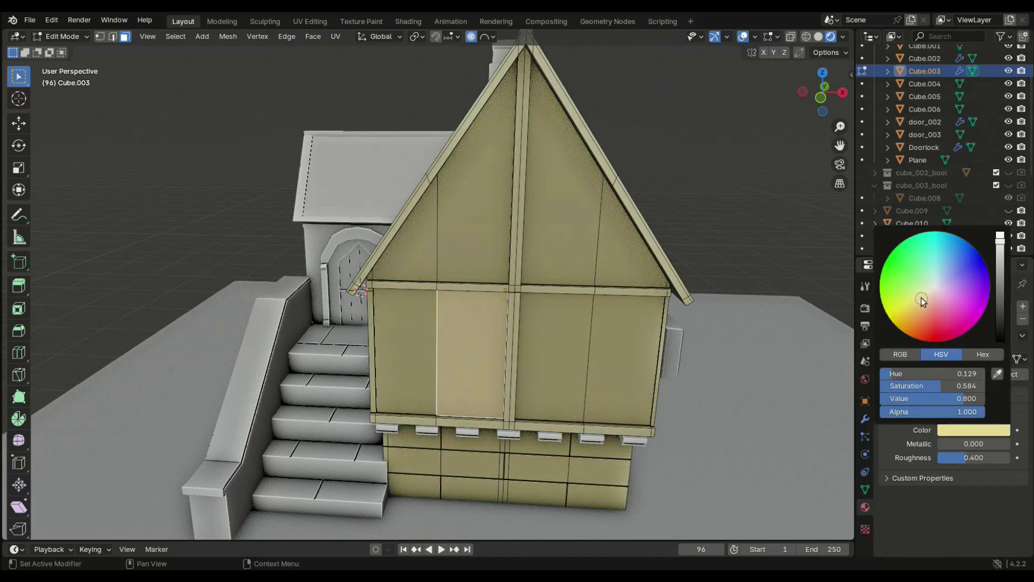
Select the horizontal beam loop and three vertical beam loops on the gable wall
{"action": "scroll", "coordinate": [484, 296], "scroll_direction": "up", "scroll_amount": 4}
{"action": "mouse_move", "coordinate": [484, 297]}
{"action": "middle_mouse_down"}
{"action": "mouse_move", "coordinate": [555, 261]}
{"action": "mouse_move", "coordinate": [320, 209]}
{"action": "mouse_move", "coordinate": [165, 339]}
{"action": "middle_mouse_up"}
{"action": "scroll", "coordinate": [188, 187], "scroll_direction": "up", "scroll_amount": 3}
{"action": "left_click", "coordinate": [190, 185], "text": "alt"}
{"action": "left_click", "coordinate": [371, 302], "text": "alt+shift"}
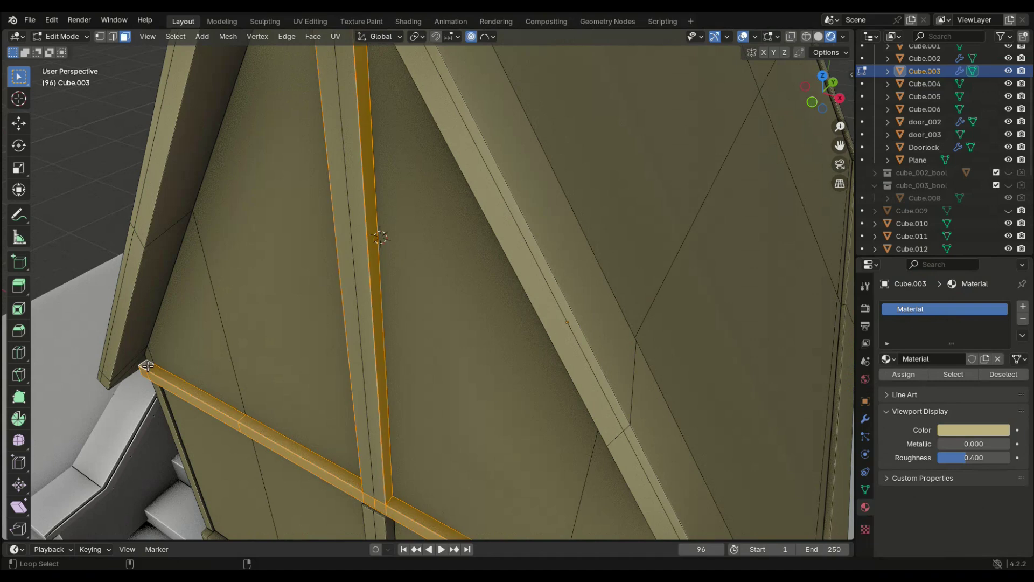
{"action": "middle_click_drag", "start_coordinate": [372, 301], "coordinate": [334, 372]}
{"action": "left_click", "coordinate": [426, 367], "text": "alt+shift"}
{"action": "scroll", "coordinate": [426, 366], "scroll_direction": "down", "scroll_amount": 5}
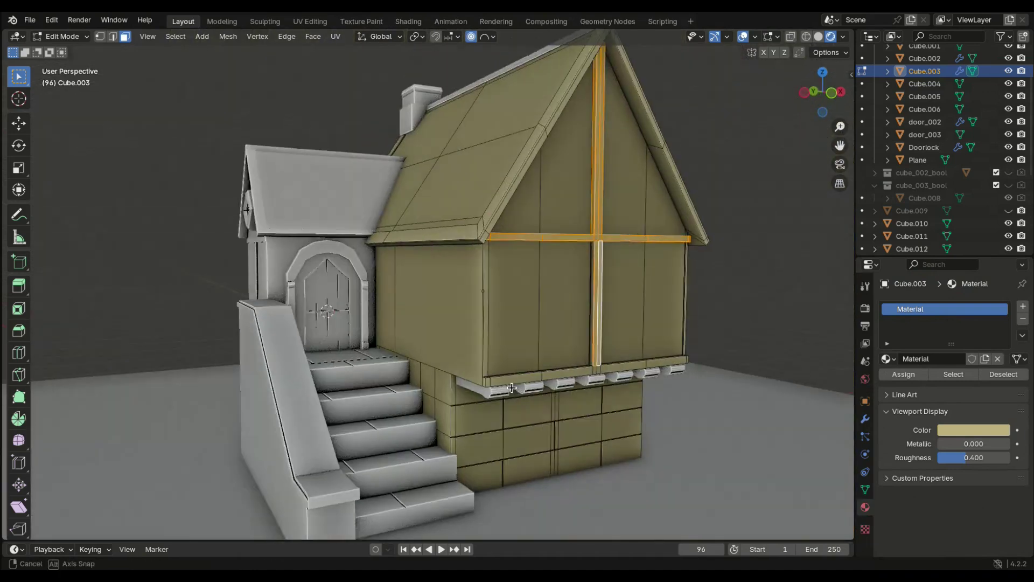
{"action": "middle_click_drag", "start_coordinate": [426, 366], "coordinate": [538, 324]}
{"action": "scroll", "coordinate": [583, 308], "scroll_direction": "up", "scroll_amount": 5}
{"action": "left_click", "coordinate": [711, 158], "text": "alt+shift"}
Add the bottom and side beams to the selection, removing a stray wall face
{"action": "middle_click_drag", "start_coordinate": [714, 219], "coordinate": [614, 226]}
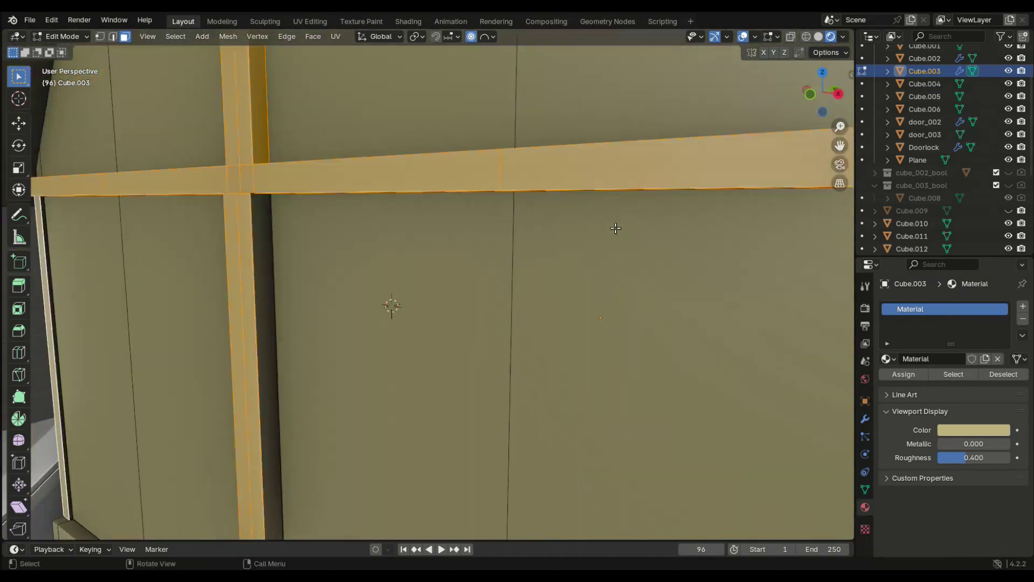
{"action": "scroll", "coordinate": [103, 302], "scroll_direction": "down", "scroll_amount": 4}
{"action": "scroll", "coordinate": [202, 299], "scroll_direction": "up", "scroll_amount": 4}
{"action": "scroll", "coordinate": [202, 299], "scroll_direction": "down", "scroll_amount": 3}
{"action": "scroll", "coordinate": [89, 242], "scroll_direction": "down", "scroll_amount": 2}
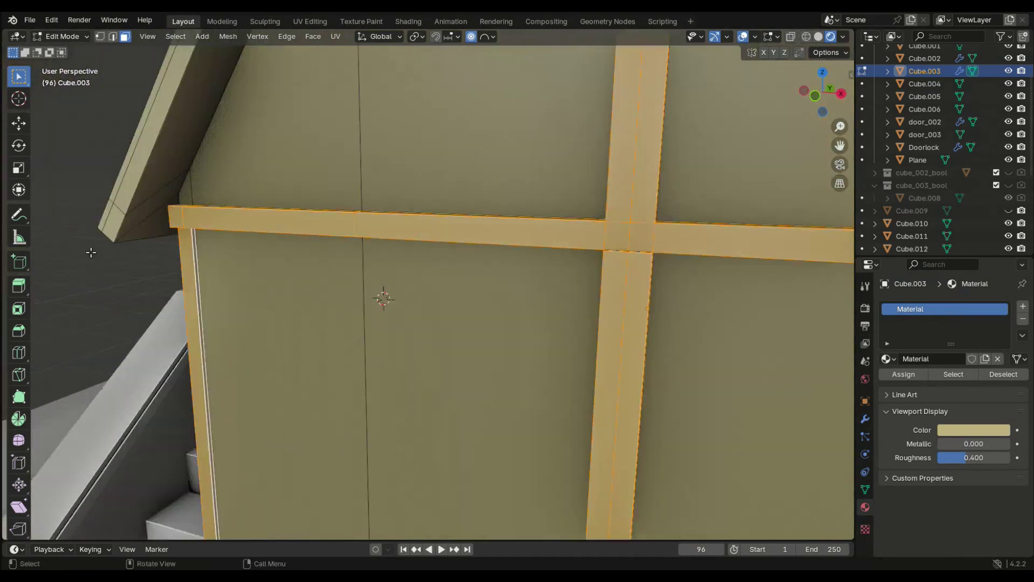
{"action": "scroll", "coordinate": [283, 465], "scroll_direction": "down", "scroll_amount": 2}
{"action": "left_click", "coordinate": [279, 445], "text": "alt+shift"}
{"action": "scroll", "coordinate": [278, 445], "scroll_direction": "down", "scroll_amount": 5}
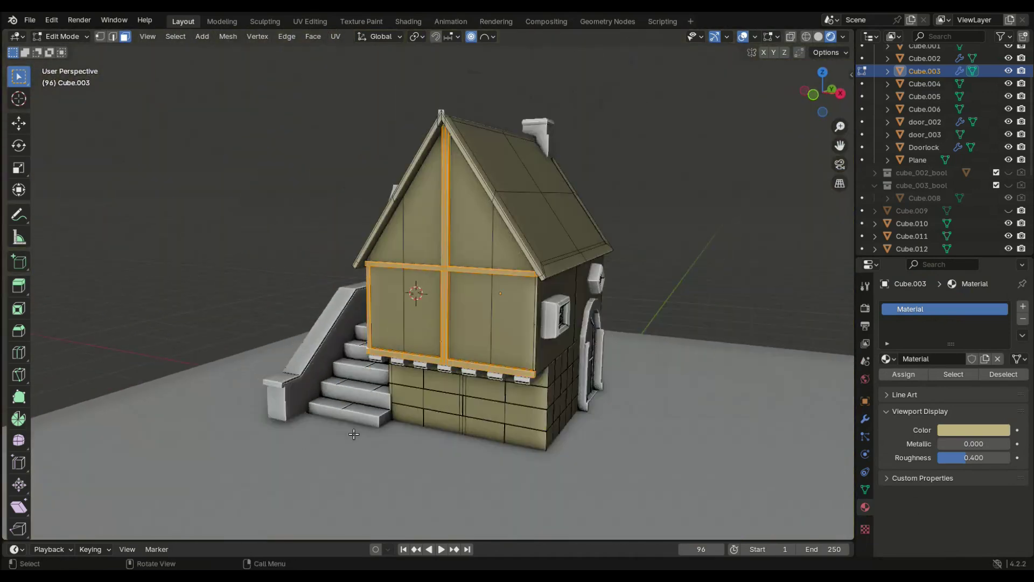
{"action": "mouse_move", "coordinate": [279, 445]}
{"action": "middle_mouse_down"}
{"action": "mouse_move", "coordinate": [421, 304]}
{"action": "mouse_move", "coordinate": [419, 249]}
{"action": "middle_mouse_up"}
{"action": "scroll", "coordinate": [420, 304], "scroll_direction": "up", "scroll_amount": 5}
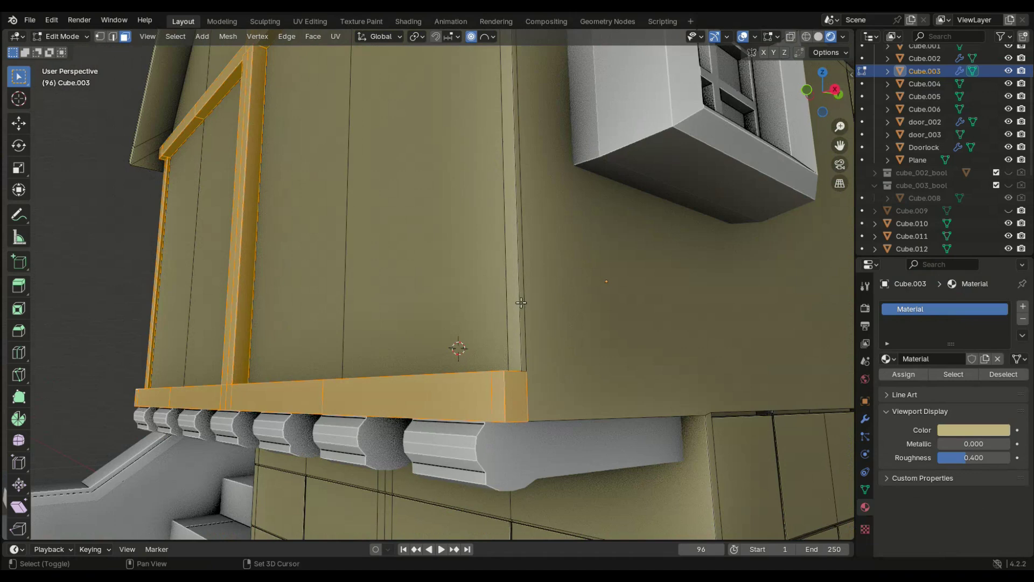
{"action": "scroll", "coordinate": [516, 310], "scroll_direction": "down", "scroll_amount": 4}
{"action": "middle_click_drag", "start_coordinate": [516, 310], "coordinate": [254, 260]}
{"action": "scroll", "coordinate": [253, 261], "scroll_direction": "up", "scroll_amount": 4}
{"action": "scroll", "coordinate": [279, 257], "scroll_direction": "up", "scroll_amount": 2}
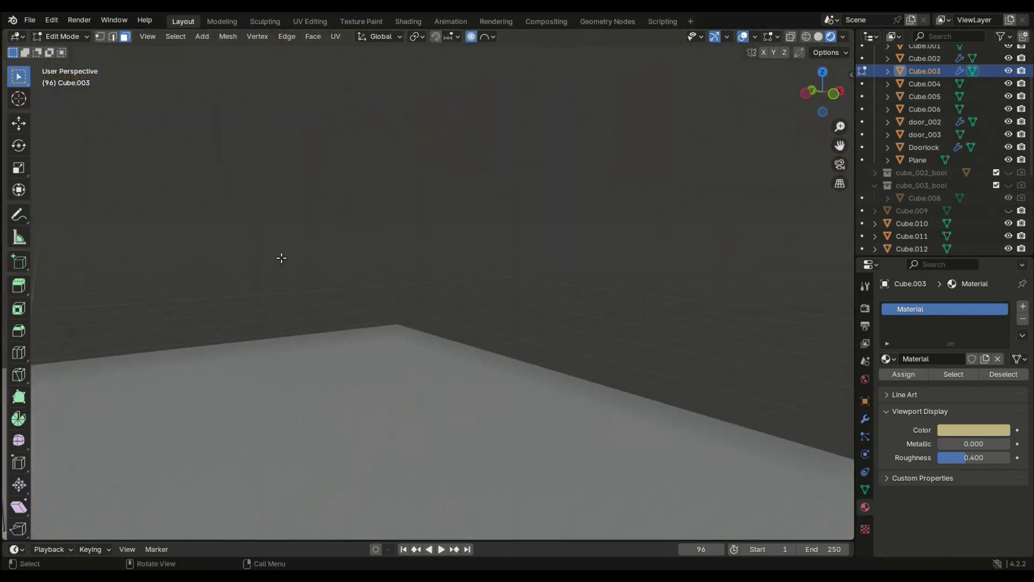
{"action": "scroll", "coordinate": [296, 264], "scroll_direction": "down", "scroll_amount": 1}
{"action": "left_click", "coordinate": [362, 205], "text": "shift"}
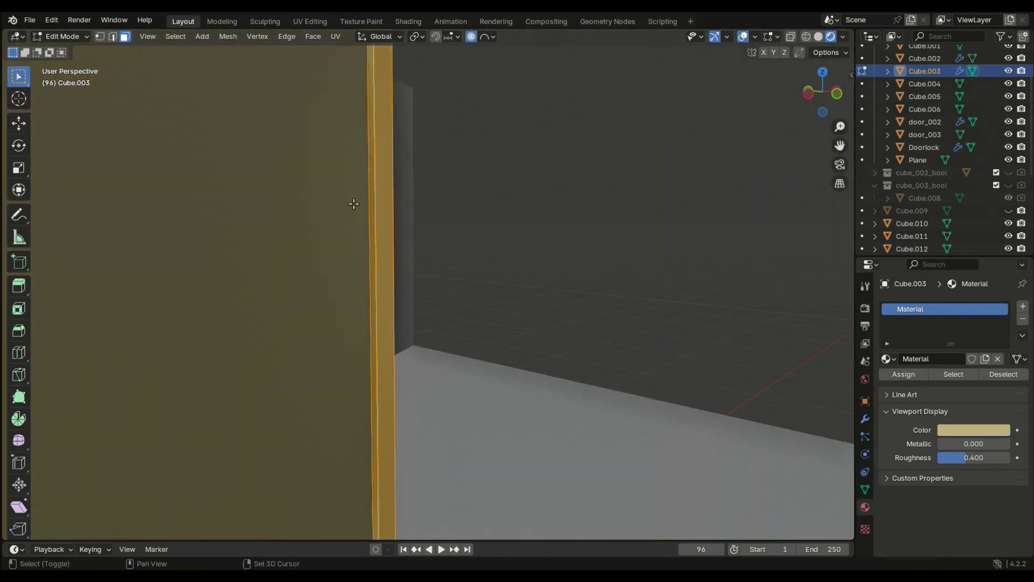
{"action": "scroll", "coordinate": [354, 203], "scroll_direction": "down", "scroll_amount": 4}
{"action": "scroll", "coordinate": [221, 287], "scroll_direction": "down", "scroll_amount": 1}
{"action": "left_click", "coordinate": [221, 286], "text": "shift"}
{"action": "scroll", "coordinate": [221, 286], "scroll_direction": "down", "scroll_amount": 2}
{"action": "middle_click_drag", "start_coordinate": [221, 287], "coordinate": [399, 283]}
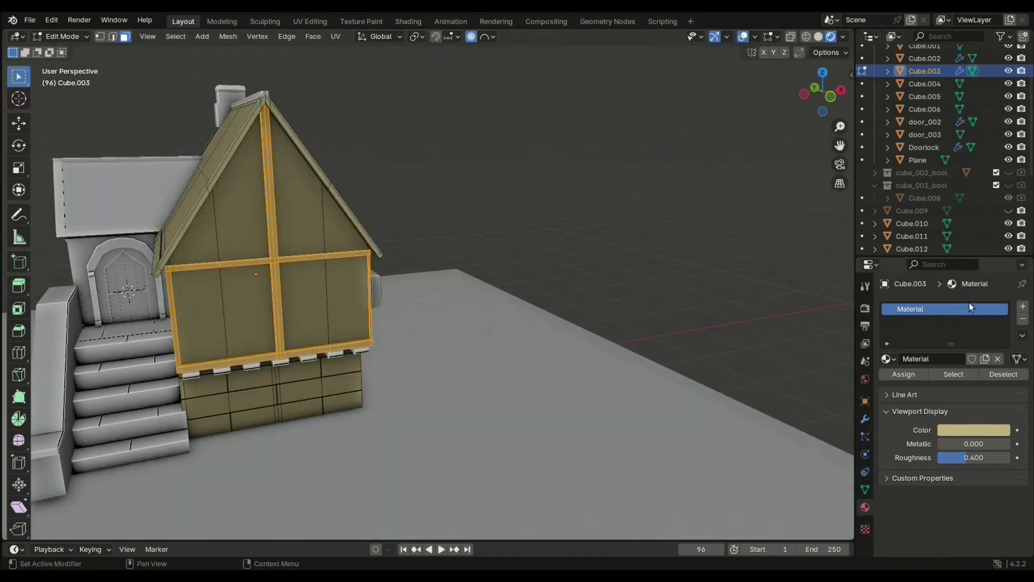
Add a second material slot holding a new dark red material, Material.001
{"action": "left_click", "coordinate": [1022, 305]}
{"action": "left_click", "coordinate": [940, 384]}
{"action": "left_click", "coordinate": [977, 455]}
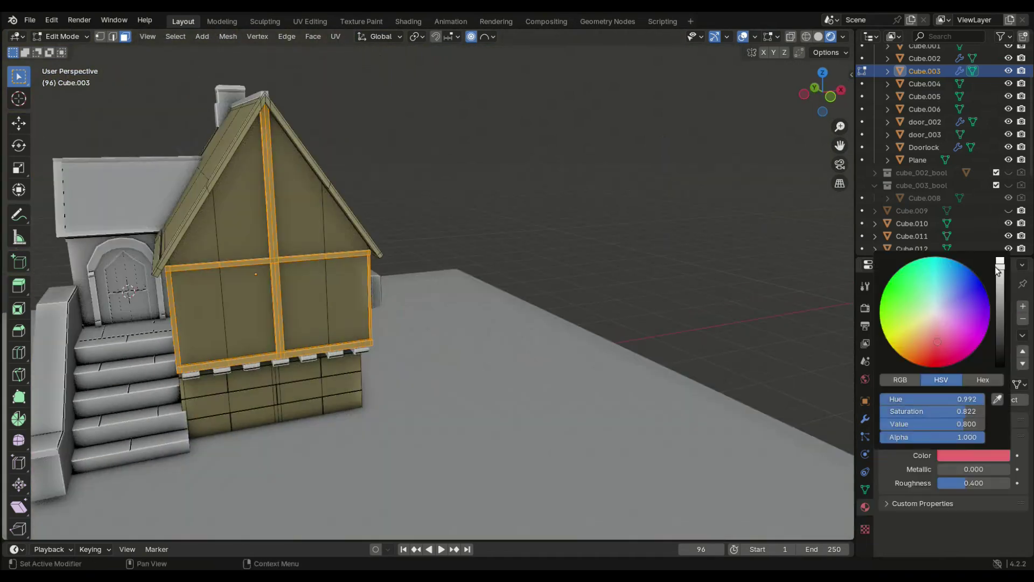
{"action": "left_click_drag", "start_coordinate": [997, 271], "coordinate": [998, 293]}
Apply Material.001 to the gable beams and the roof-edge trim loop, then leave Edit Mode
{"action": "middle_click_drag", "start_coordinate": [399, 219], "coordinate": [396, 339]}
{"action": "scroll", "coordinate": [397, 339], "scroll_direction": "up", "scroll_amount": 3}
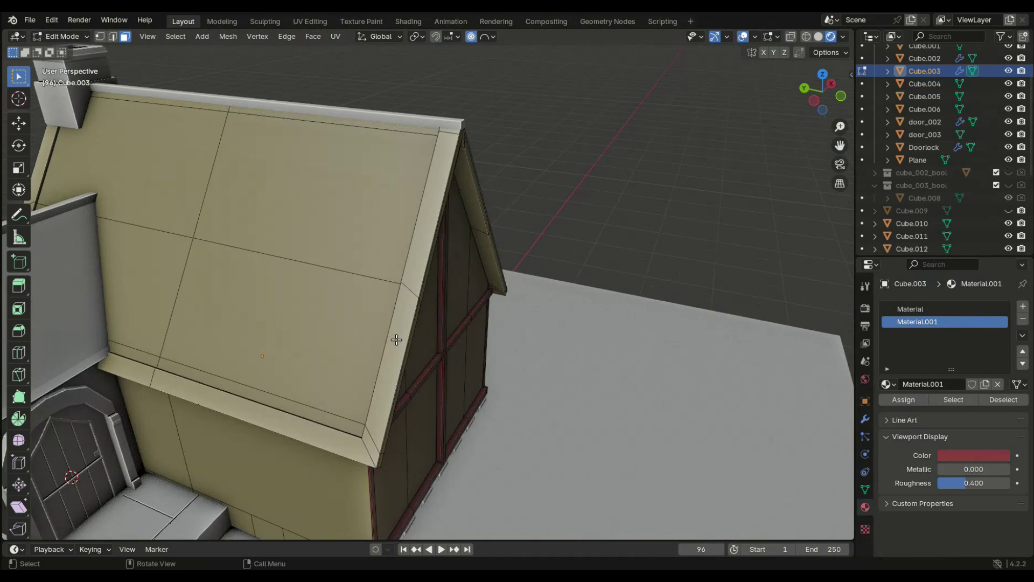
{"action": "left_click", "coordinate": [368, 441], "text": "alt"}
{"action": "mouse_move", "coordinate": [369, 441]}
{"action": "middle_mouse_down"}
{"action": "mouse_move", "coordinate": [346, 432]}
{"action": "mouse_move", "coordinate": [377, 364]}
{"action": "mouse_move", "coordinate": [270, 337]}
{"action": "mouse_move", "coordinate": [139, 213]}
{"action": "mouse_move", "coordinate": [244, 192]}
{"action": "middle_mouse_up"}
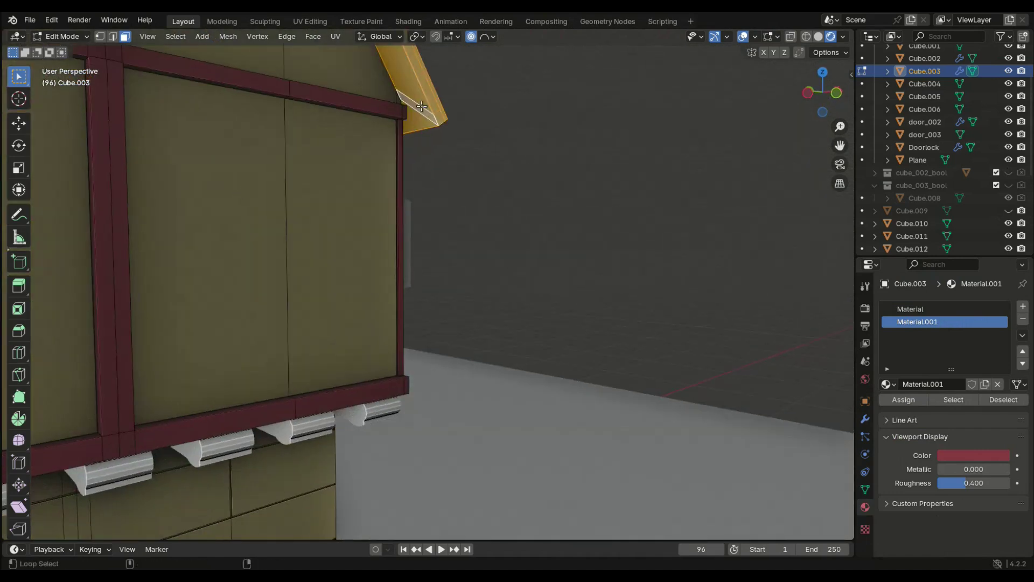
{"action": "scroll", "coordinate": [434, 140], "scroll_direction": "down", "scroll_amount": 5}
{"action": "mouse_move", "coordinate": [434, 140]}
{"action": "middle_mouse_down"}
{"action": "mouse_move", "coordinate": [351, 180]}
{"action": "mouse_move", "coordinate": [366, 192]}
{"action": "middle_mouse_up"}
{"action": "scroll", "coordinate": [350, 180], "scroll_direction": "up", "scroll_amount": 5}
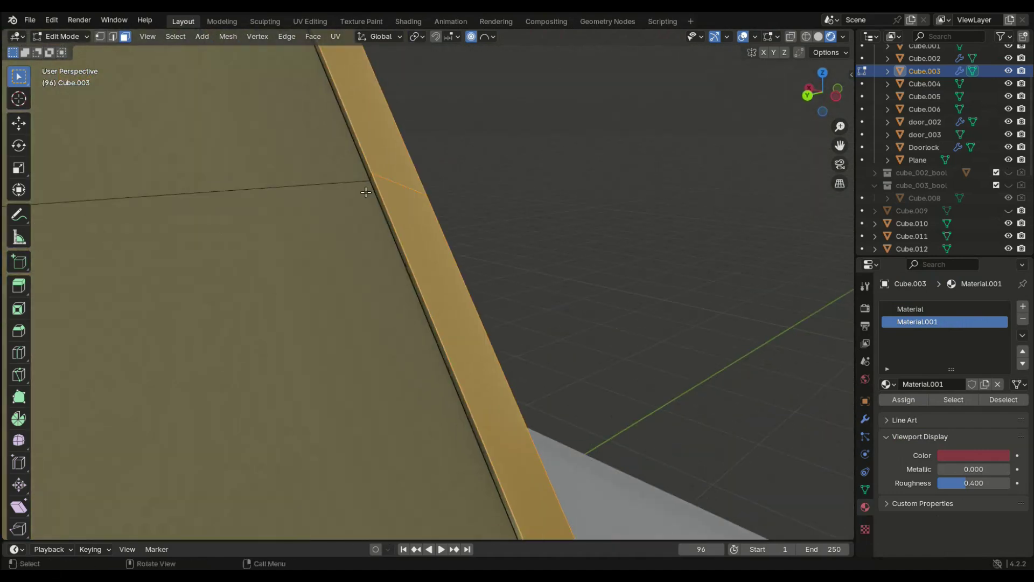
{"action": "scroll", "coordinate": [369, 177], "scroll_direction": "down", "scroll_amount": 3}
{"action": "scroll", "coordinate": [441, 217], "scroll_direction": "down", "scroll_amount": 4}
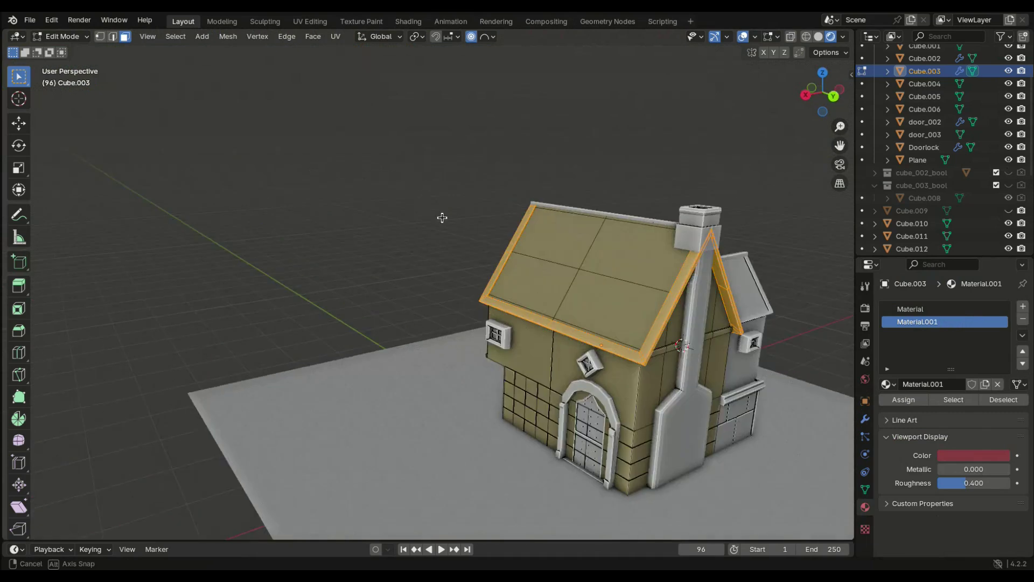
{"action": "middle_click_drag", "start_coordinate": [441, 217], "coordinate": [457, 226]}
{"action": "mouse_move", "coordinate": [675, 302]}
{"action": "middle_mouse_down"}
{"action": "mouse_move", "coordinate": [449, 278]}
{"action": "mouse_move", "coordinate": [277, 190]}
{"action": "middle_mouse_up"}
{"action": "key", "text": "Tab"}
{"action": "scroll", "coordinate": [449, 277], "scroll_direction": "up", "scroll_amount": 4}
Give the roof ridge cap Cube.005 a new lime green material, Material.002
{"action": "scroll", "coordinate": [429, 271], "scroll_direction": "up", "scroll_amount": 3}
{"action": "scroll", "coordinate": [429, 270], "scroll_direction": "up", "scroll_amount": 2}
{"action": "left_click", "coordinate": [367, 169]}
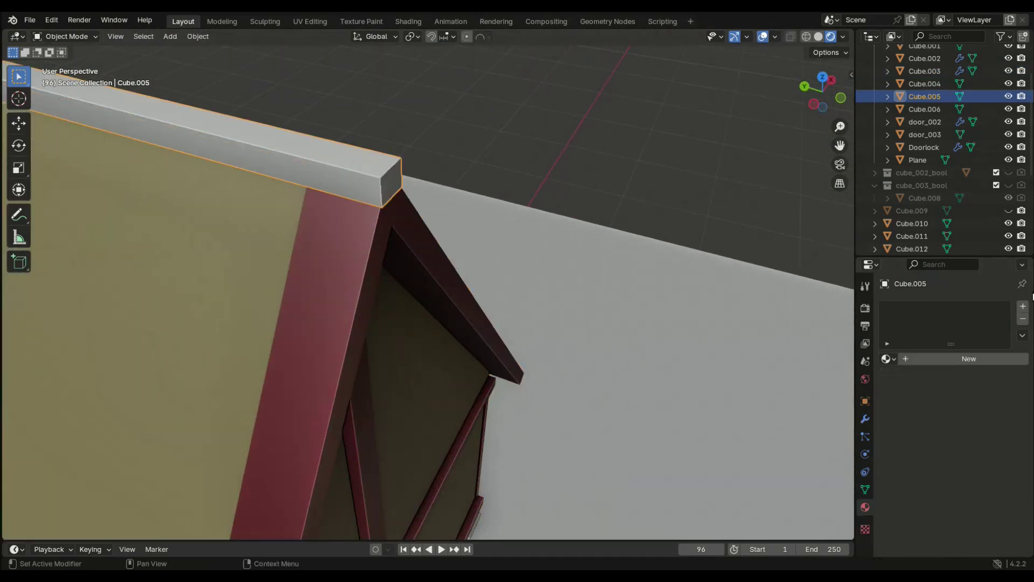
{"action": "left_click", "coordinate": [990, 358]}
{"action": "left_click", "coordinate": [974, 414]}
{"action": "left_click", "coordinate": [911, 288]}
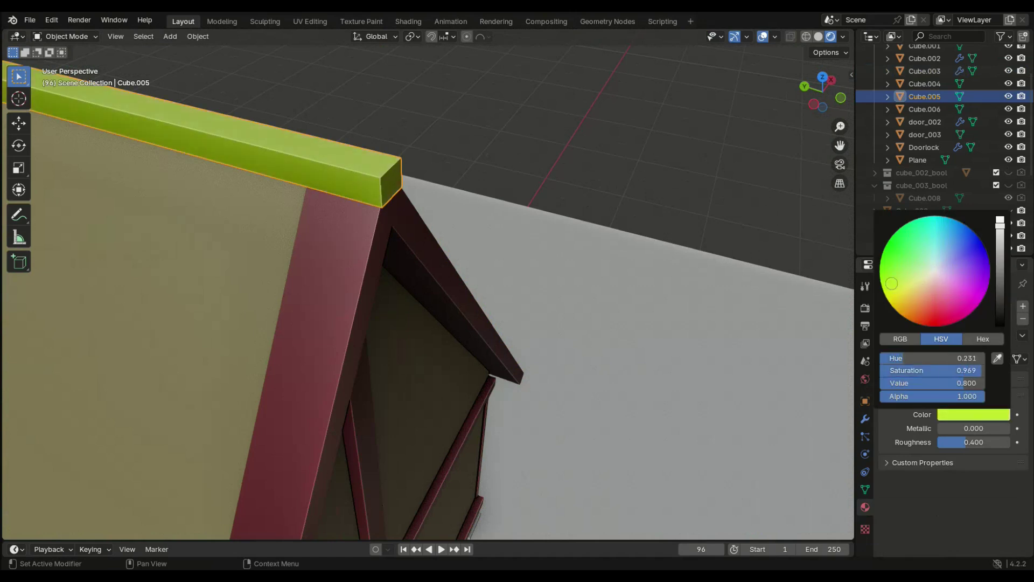
{"action": "scroll", "coordinate": [524, 241], "scroll_direction": "down", "scroll_amount": 4}
{"action": "scroll", "coordinate": [524, 241], "scroll_direction": "down", "scroll_amount": 4}
Share Material.002 with the other ridge piece using Ctrl+L Link Materials
{"action": "key", "text": "Tab"}
{"action": "scroll", "coordinate": [191, 262], "scroll_direction": "up", "scroll_amount": 2}
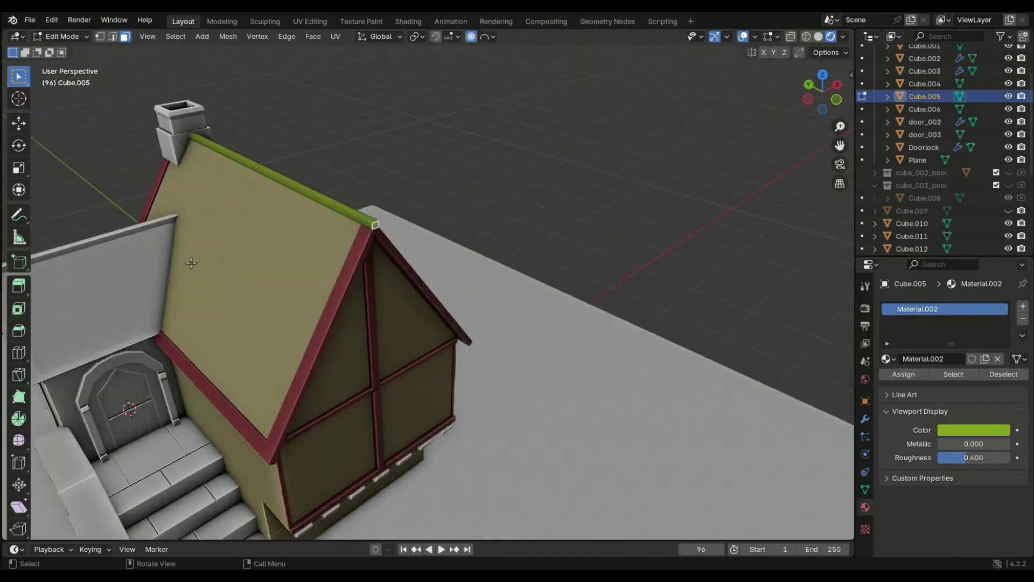
{"action": "middle_click_drag", "start_coordinate": [191, 263], "coordinate": [161, 361]}
{"action": "key", "text": "Tab"}
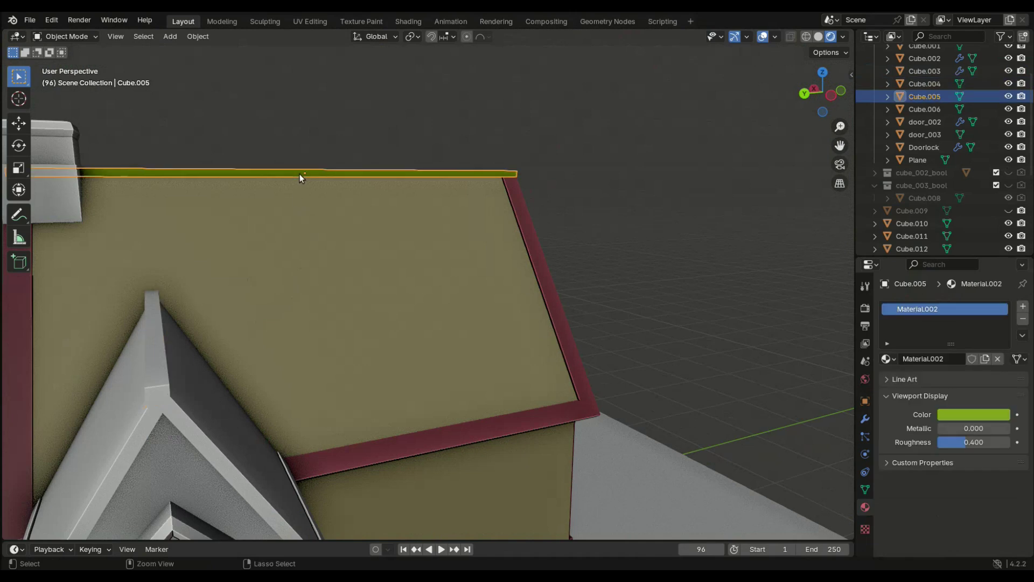
{"action": "key", "text": "ctrl+l"}
{"action": "left_click", "coordinate": [297, 200]}
{"action": "mouse_move", "coordinate": [298, 200]}
{"action": "middle_mouse_down"}
{"action": "mouse_move", "coordinate": [331, 367]}
{"action": "mouse_move", "coordinate": [225, 389]}
{"action": "mouse_move", "coordinate": [301, 373]}
{"action": "middle_mouse_up"}
Set the porch Cube.002's material viewport colour to sage green
{"action": "left_click", "coordinate": [209, 364]}
{"action": "left_click", "coordinate": [995, 326]}
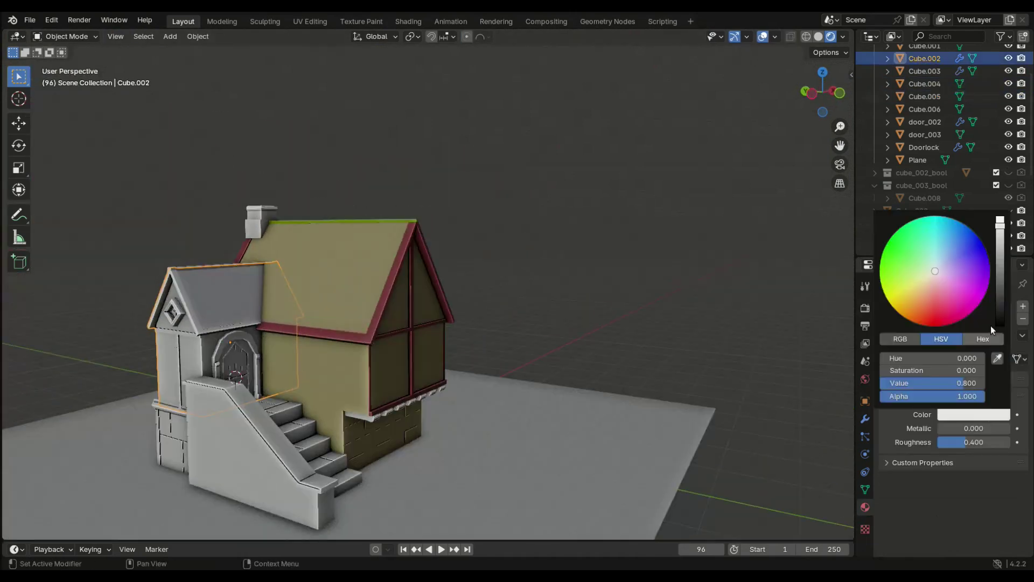
{"action": "left_click_drag", "start_coordinate": [994, 271], "coordinate": [994, 286]}
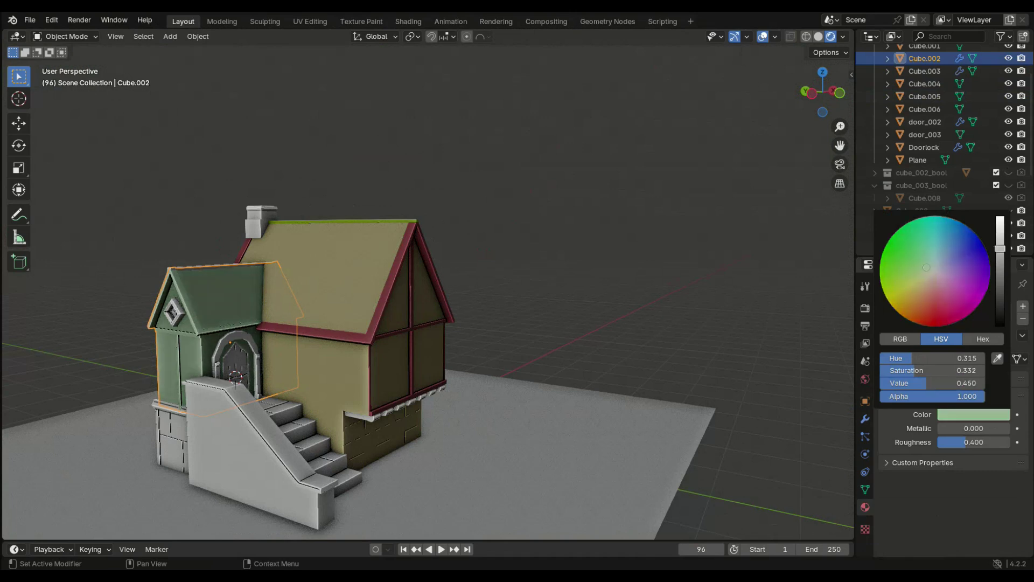
{"action": "mouse_move", "coordinate": [667, 298]}
{"action": "middle_mouse_down"}
{"action": "mouse_move", "coordinate": [713, 385]}
{"action": "mouse_move", "coordinate": [434, 432]}
{"action": "mouse_move", "coordinate": [385, 456]}
{"action": "middle_mouse_up"}
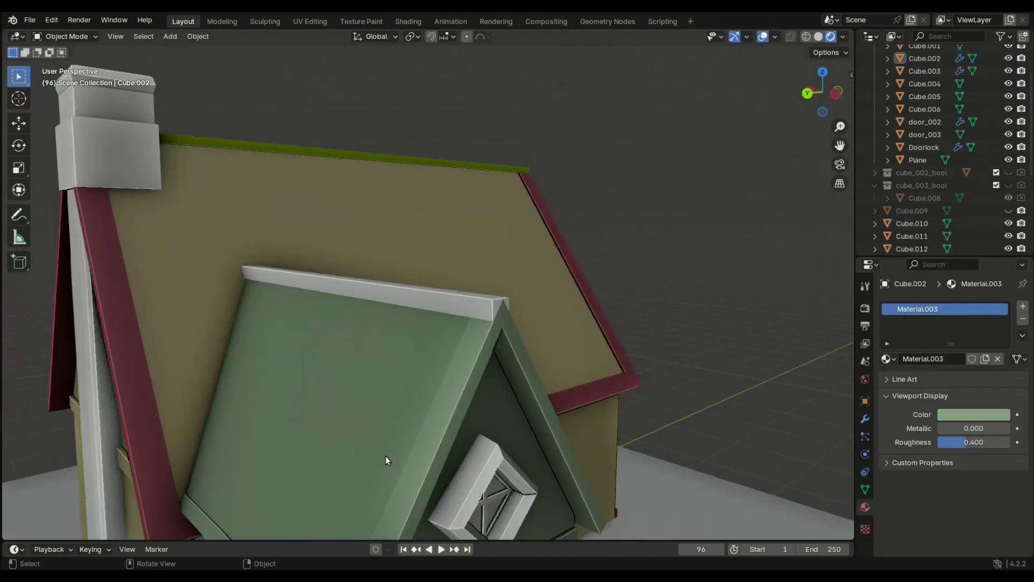
Isolate the porch Cube.002 and select its roof trim loops in Edit Mode
{"action": "key", "text": "KP_Divide"}
{"action": "key", "text": "Tab"}
{"action": "scroll", "coordinate": [485, 248], "scroll_direction": "up", "scroll_amount": 5}
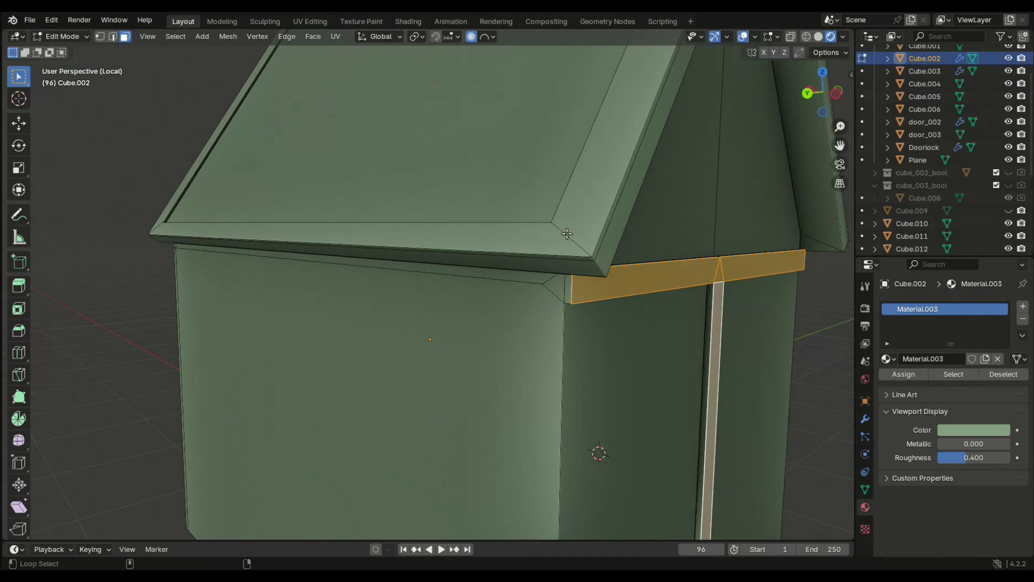
{"action": "left_click", "coordinate": [566, 234], "text": "alt+shift"}
{"action": "left_click", "coordinate": [583, 250], "text": "alt+shift"}
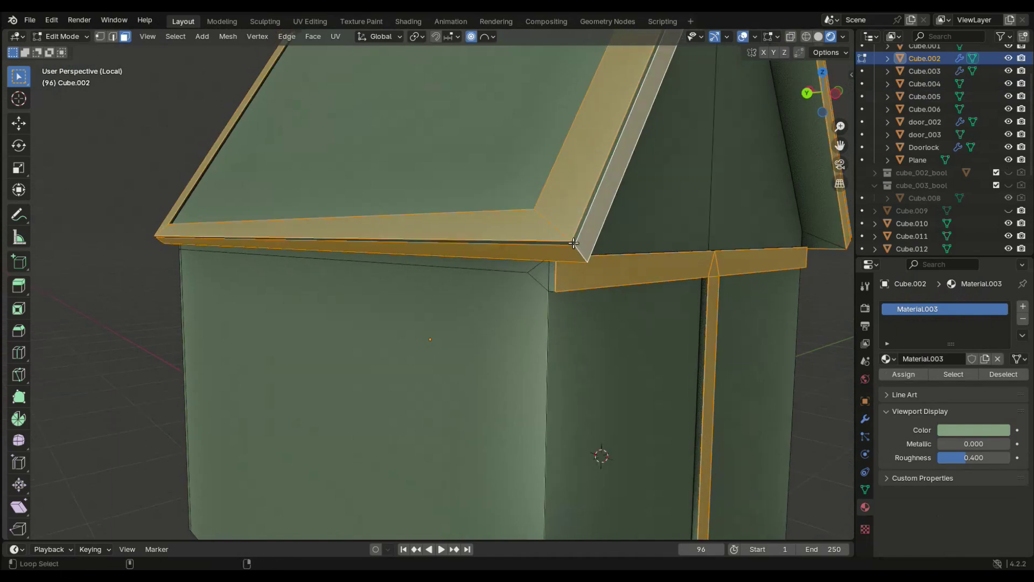
{"action": "scroll", "coordinate": [573, 243], "scroll_direction": "down", "scroll_amount": 5}
{"action": "middle_click_drag", "start_coordinate": [573, 243], "coordinate": [573, 247]}
{"action": "scroll", "coordinate": [679, 236], "scroll_direction": "up", "scroll_amount": 3}
{"action": "mouse_move", "coordinate": [675, 238]}
{"action": "middle_mouse_down"}
{"action": "mouse_move", "coordinate": [584, 282]}
{"action": "mouse_move", "coordinate": [734, 296]}
{"action": "middle_mouse_up"}
{"action": "scroll", "coordinate": [607, 245], "scroll_direction": "up", "scroll_amount": 5}
{"action": "mouse_move", "coordinate": [607, 245]}
{"action": "middle_mouse_down"}
{"action": "mouse_move", "coordinate": [689, 144]}
{"action": "mouse_move", "coordinate": [554, 181]}
{"action": "mouse_move", "coordinate": [376, 141]}
{"action": "middle_mouse_up"}
{"action": "scroll", "coordinate": [293, 117], "scroll_direction": "down", "scroll_amount": 5}
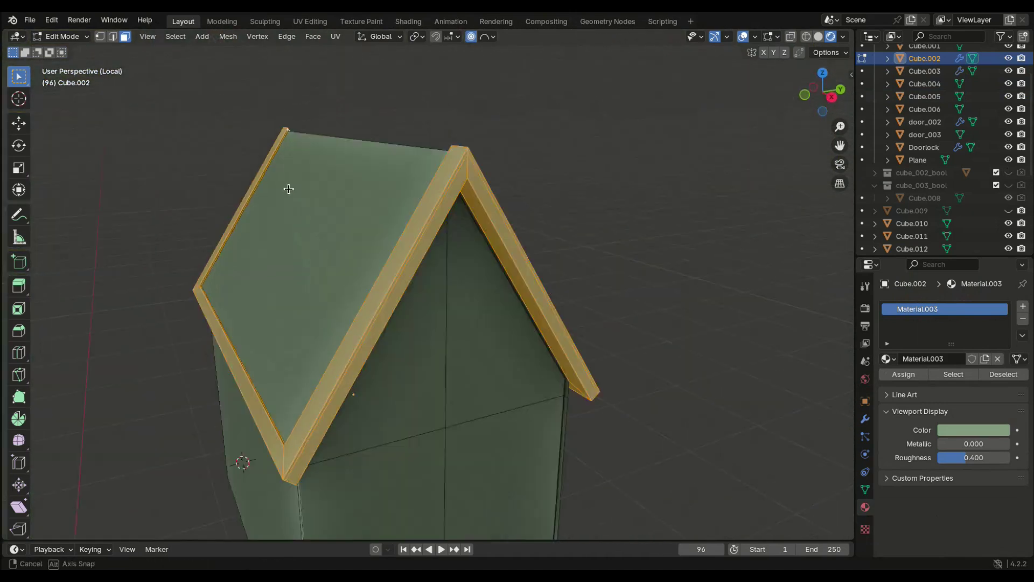
{"action": "mouse_move", "coordinate": [286, 189]}
{"action": "middle_mouse_down"}
{"action": "mouse_move", "coordinate": [254, 121]}
{"action": "mouse_move", "coordinate": [234, 173]}
{"action": "mouse_move", "coordinate": [306, 155]}
{"action": "middle_mouse_up"}
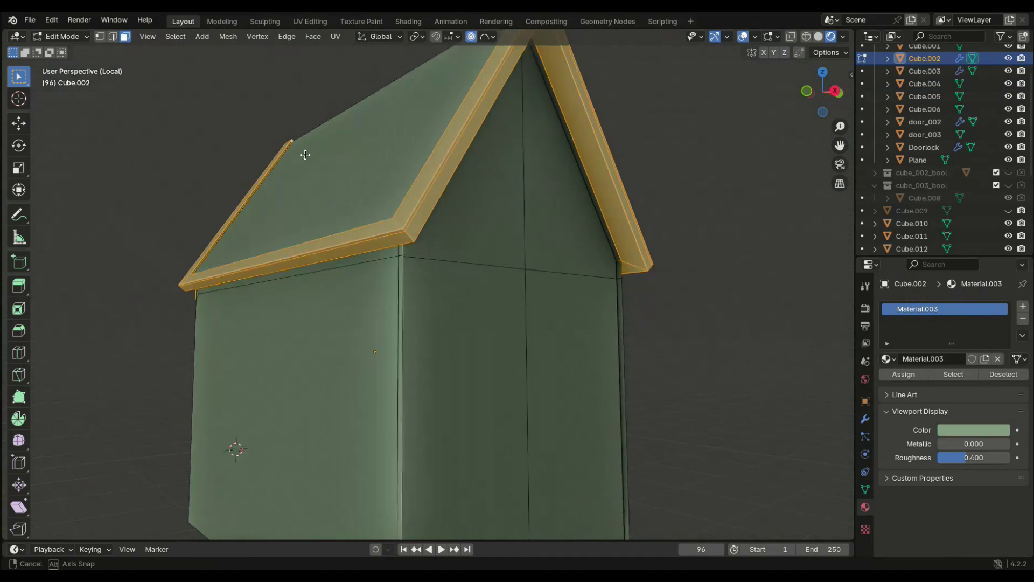
{"action": "scroll", "coordinate": [413, 247], "scroll_direction": "up", "scroll_amount": 4}
{"action": "middle_click_drag", "start_coordinate": [413, 248], "coordinate": [393, 253]}
{"action": "scroll", "coordinate": [194, 257], "scroll_direction": "down", "scroll_amount": 2}
{"action": "middle_click_drag", "start_coordinate": [194, 257], "coordinate": [309, 225]}
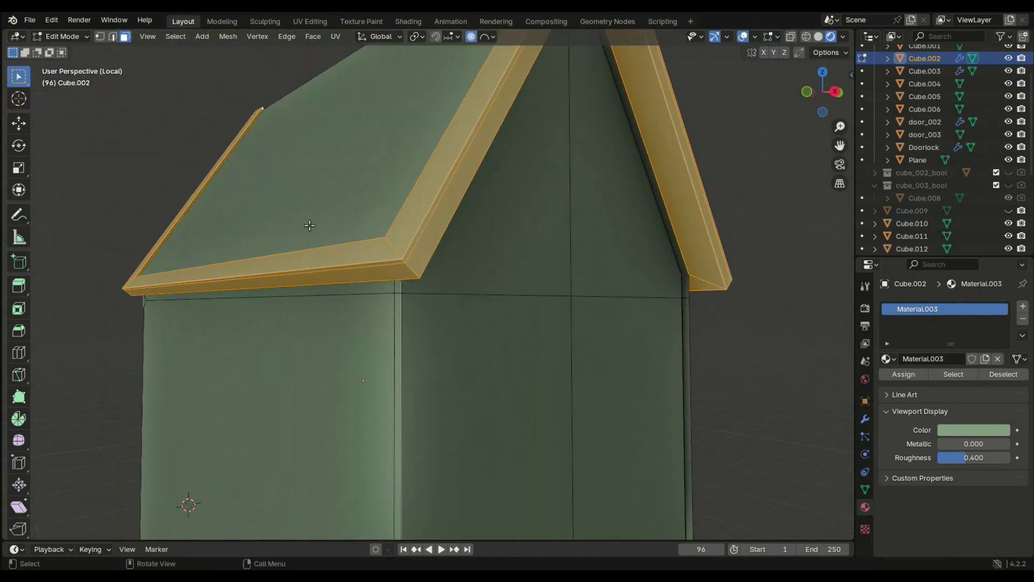
Assign a dark green second material, Material.004 (HSV 0.309, 0.612, 0.422), to the trim faces, then exit isolation
{"action": "middle_click_drag", "start_coordinate": [98, 370], "coordinate": [512, 253]}
{"action": "scroll", "coordinate": [512, 252], "scroll_direction": "up", "scroll_amount": 4}
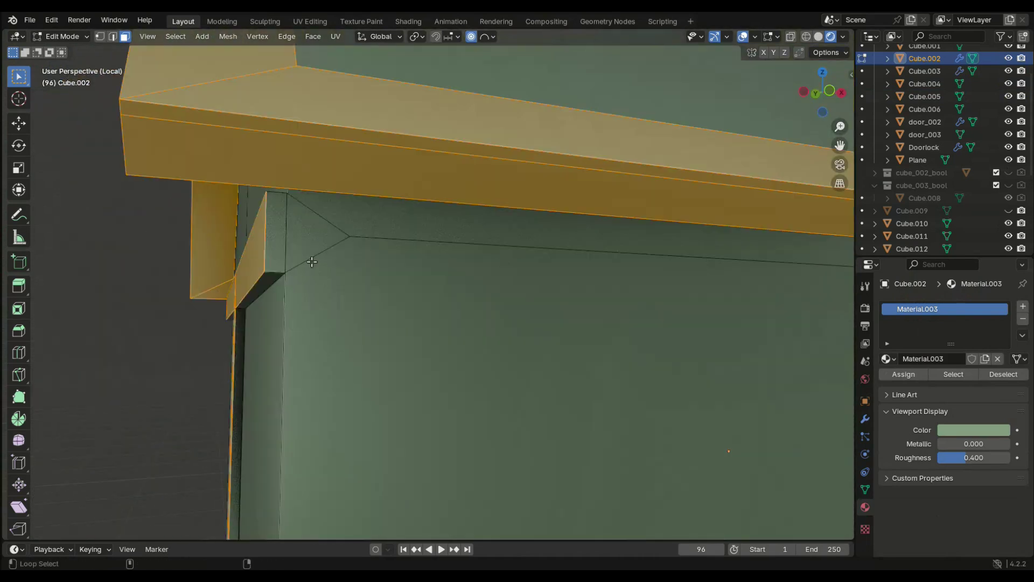
{"action": "scroll", "coordinate": [273, 273], "scroll_direction": "down", "scroll_amount": 5}
{"action": "middle_click_drag", "start_coordinate": [425, 246], "coordinate": [580, 341]}
{"action": "scroll", "coordinate": [579, 342], "scroll_direction": "up", "scroll_amount": 3}
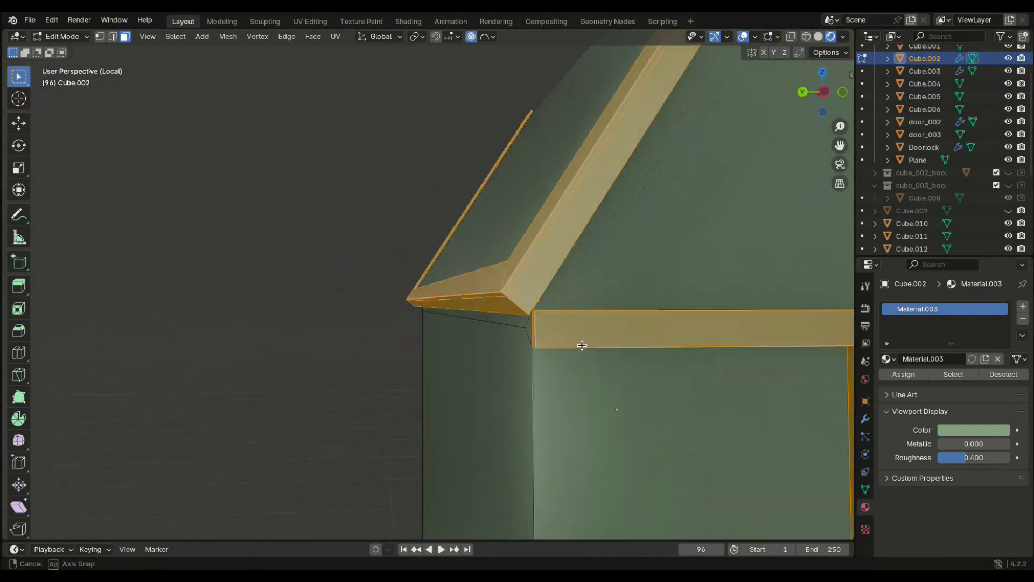
{"action": "scroll", "coordinate": [555, 380], "scroll_direction": "up", "scroll_amount": 2}
{"action": "mouse_move", "coordinate": [555, 380]}
{"action": "middle_mouse_down"}
{"action": "mouse_move", "coordinate": [487, 339]}
{"action": "mouse_move", "coordinate": [528, 302]}
{"action": "middle_mouse_up"}
{"action": "left_click", "coordinate": [1023, 305]}
{"action": "left_click", "coordinate": [943, 384]}
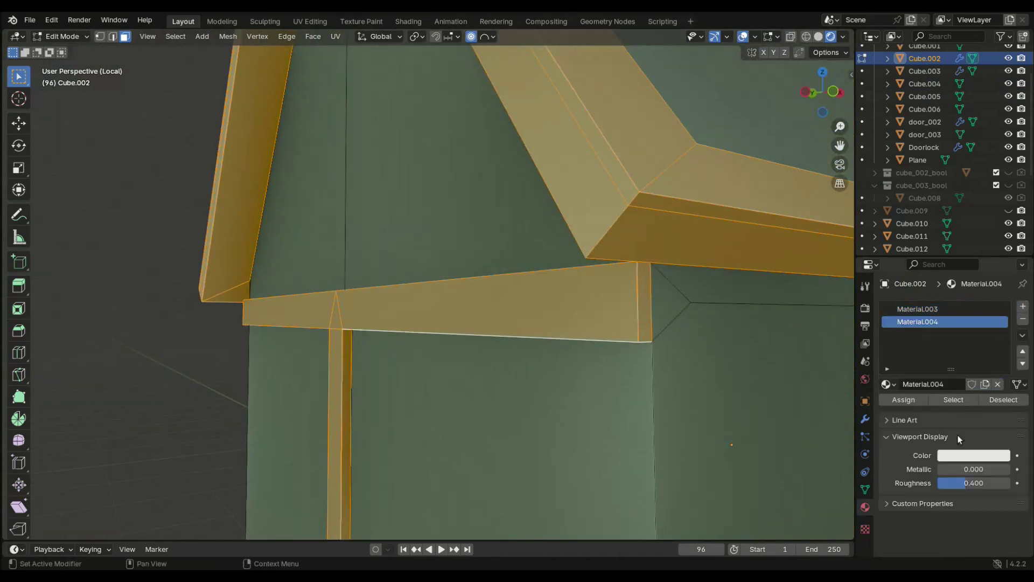
{"action": "left_click", "coordinate": [973, 455]}
{"action": "scroll", "coordinate": [917, 307], "scroll_direction": "down", "scroll_amount": 3}
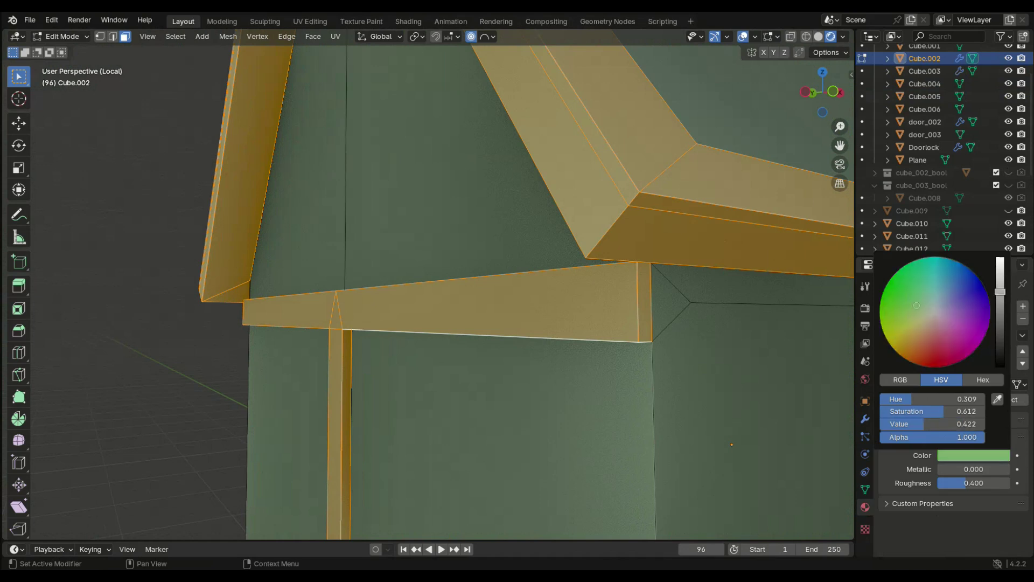
{"action": "scroll", "coordinate": [727, 237], "scroll_direction": "down", "scroll_amount": 5}
{"action": "middle_click_drag", "start_coordinate": [727, 237], "coordinate": [785, 240]}
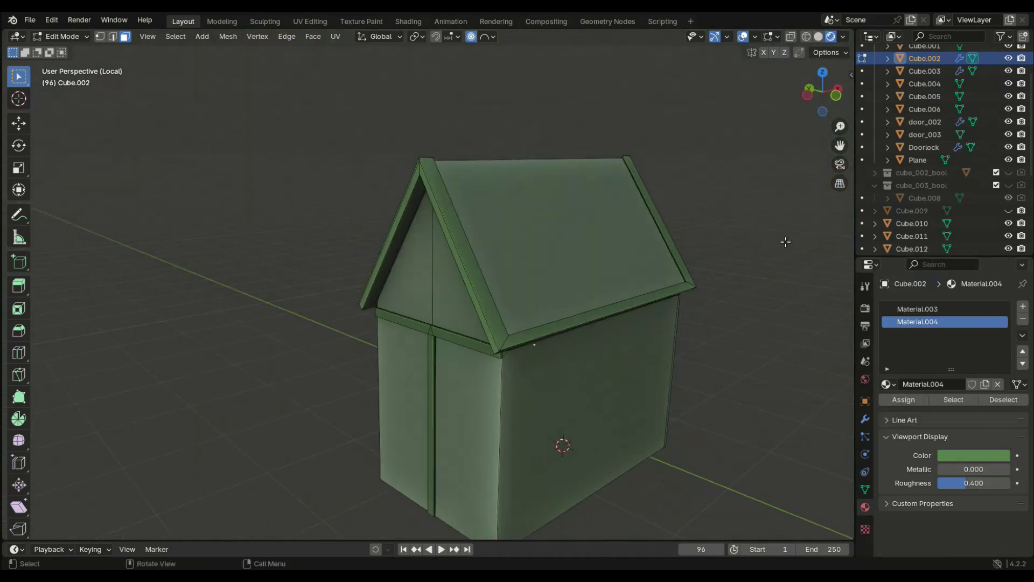
{"action": "key", "text": "KP_Divide"}
Switch Cube.002 back to its first material slot and return to Object Mode
{"action": "mouse_move", "coordinate": [470, 425]}
{"action": "middle_mouse_down"}
{"action": "mouse_move", "coordinate": [237, 381]}
{"action": "mouse_move", "coordinate": [485, 302]}
{"action": "middle_mouse_up"}
{"action": "scroll", "coordinate": [260, 388], "scroll_direction": "up", "scroll_amount": 4}
{"action": "scroll", "coordinate": [238, 381], "scroll_direction": "down", "scroll_amount": 5}
{"action": "scroll", "coordinate": [484, 302], "scroll_direction": "up", "scroll_amount": 4}
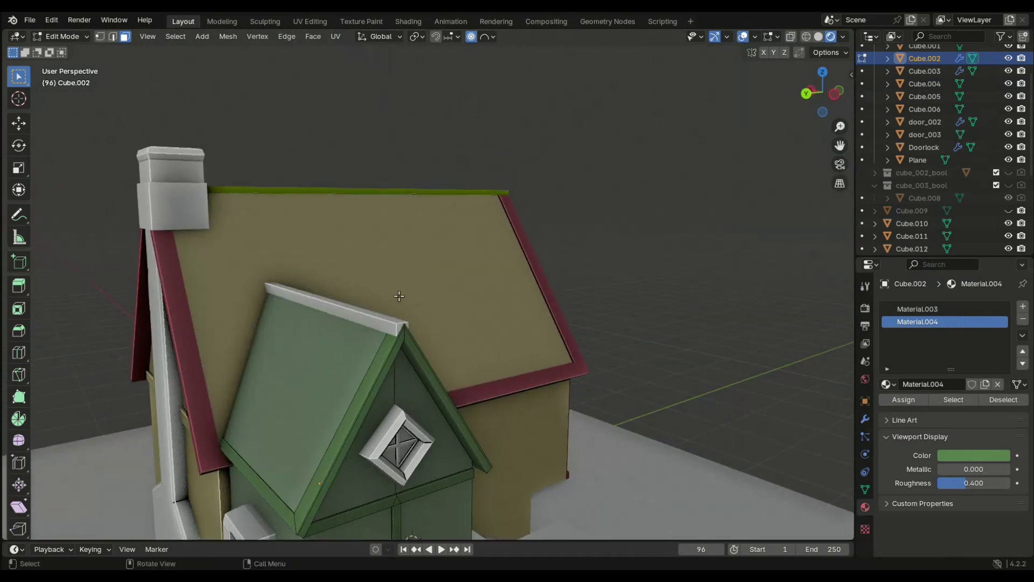
{"action": "left_click", "coordinate": [509, 299]}
{"action": "left_click", "coordinate": [373, 318]}
{"action": "key", "text": "Tab"}
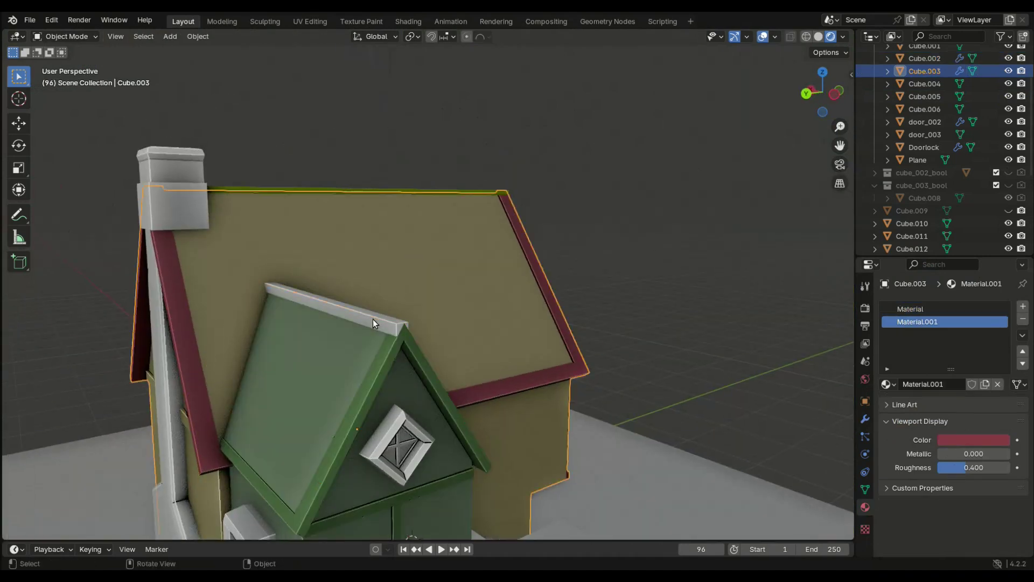
Attempt linking the ridge material onto the dormer ridge cap, then undo the attempt
{"action": "left_click", "coordinate": [369, 189]}
{"action": "left_click", "coordinate": [351, 317]}
{"action": "left_click", "coordinate": [417, 192], "text": "shift"}
{"action": "key", "text": "ctrl+l"}
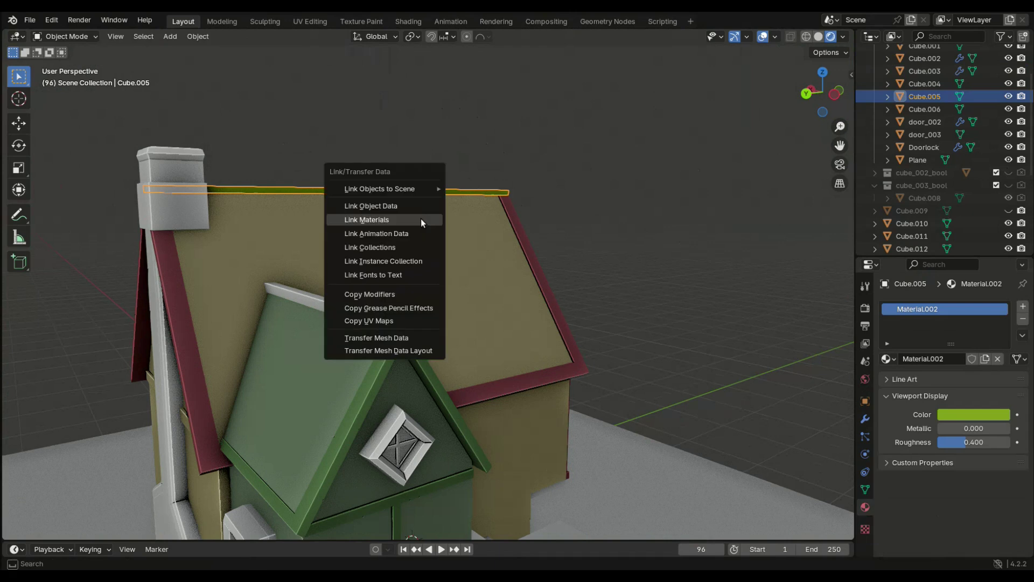
{"action": "left_click", "coordinate": [421, 217]}
{"action": "left_click", "coordinate": [634, 210]}
{"action": "left_click", "coordinate": [346, 305]}
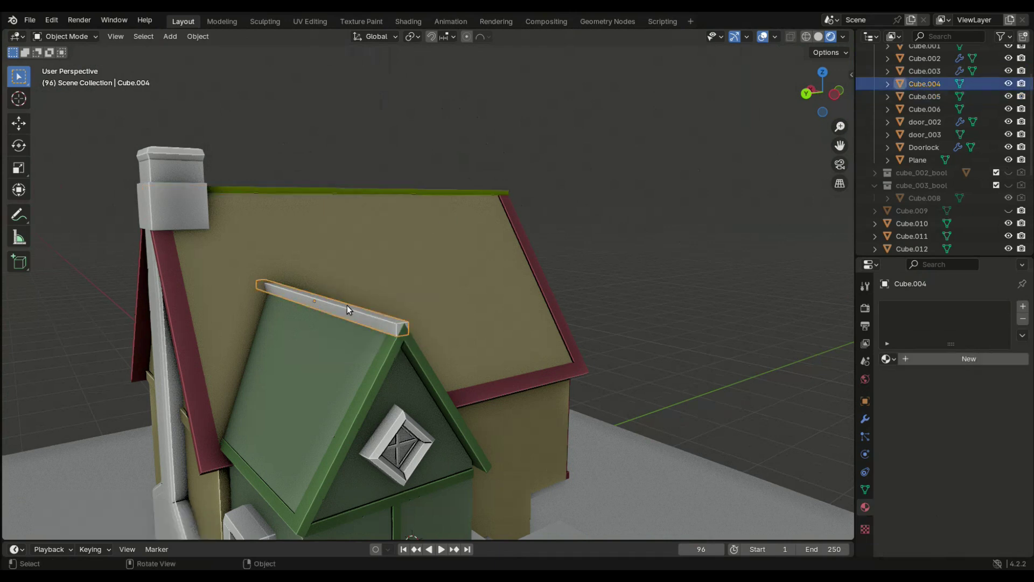
{"action": "key", "text": "ctrl+z"}
{"action": "key", "text": "ctrl+z"}
Link Material.002 from the main roof ridge onto the dormer ridge cap via Ctrl+L
{"action": "left_click", "coordinate": [360, 231], "text": "shift"}
{"action": "left_click", "coordinate": [341, 188], "text": "shift"}
{"action": "key", "text": "ctrl+l"}
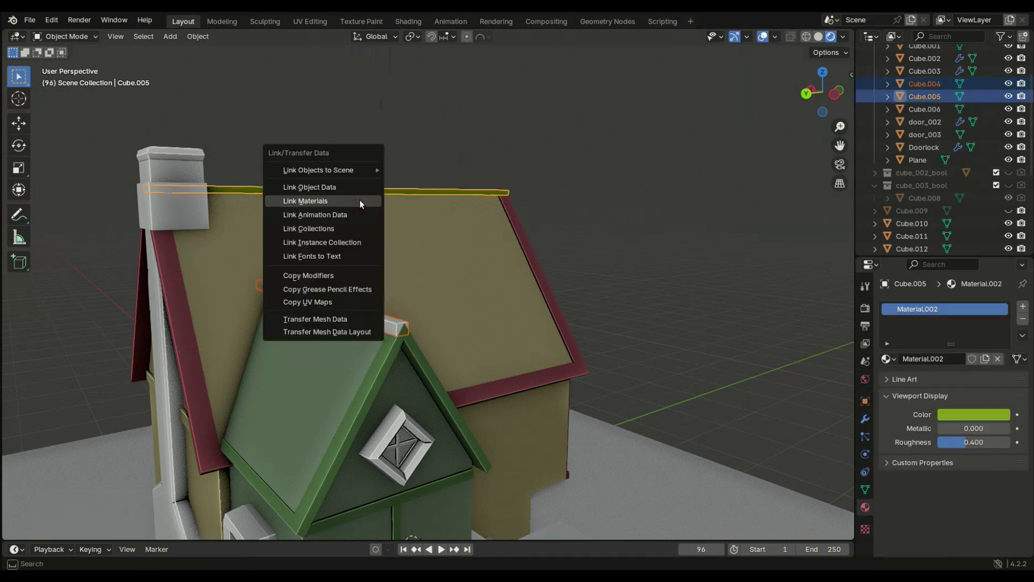
{"action": "mouse_move", "coordinate": [538, 224]}
{"action": "middle_mouse_down"}
{"action": "mouse_move", "coordinate": [553, 299]}
{"action": "mouse_move", "coordinate": [377, 323]}
{"action": "mouse_move", "coordinate": [200, 432]}
{"action": "middle_mouse_up"}
{"action": "left_click", "coordinate": [377, 323]}
Give the stair railing a new beige material and the stairs a new muted gold material
{"action": "left_click", "coordinate": [964, 365]}
{"action": "left_click", "coordinate": [969, 414]}
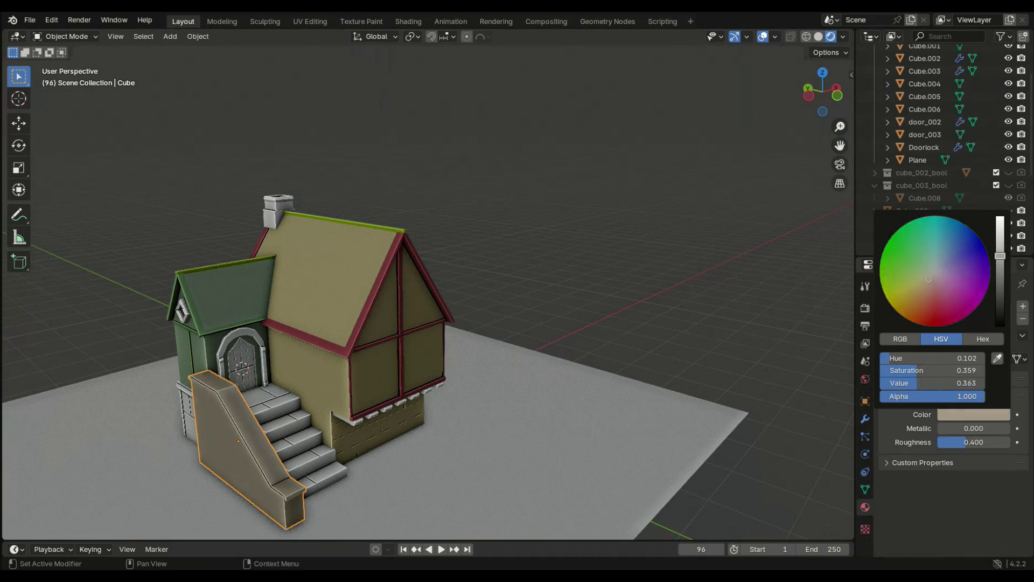
{"action": "left_click", "coordinate": [269, 430]}
{"action": "middle_click_drag", "start_coordinate": [269, 431], "coordinate": [350, 420]}
{"action": "left_click", "coordinate": [983, 357]}
{"action": "left_click", "coordinate": [967, 440]}
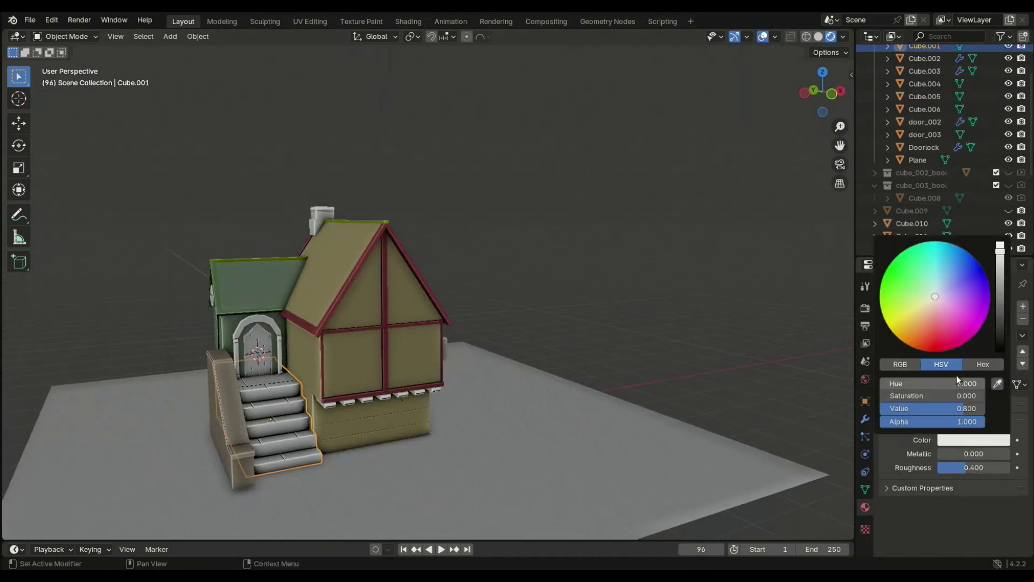
{"action": "left_click_drag", "start_coordinate": [911, 322], "coordinate": [910, 323]}
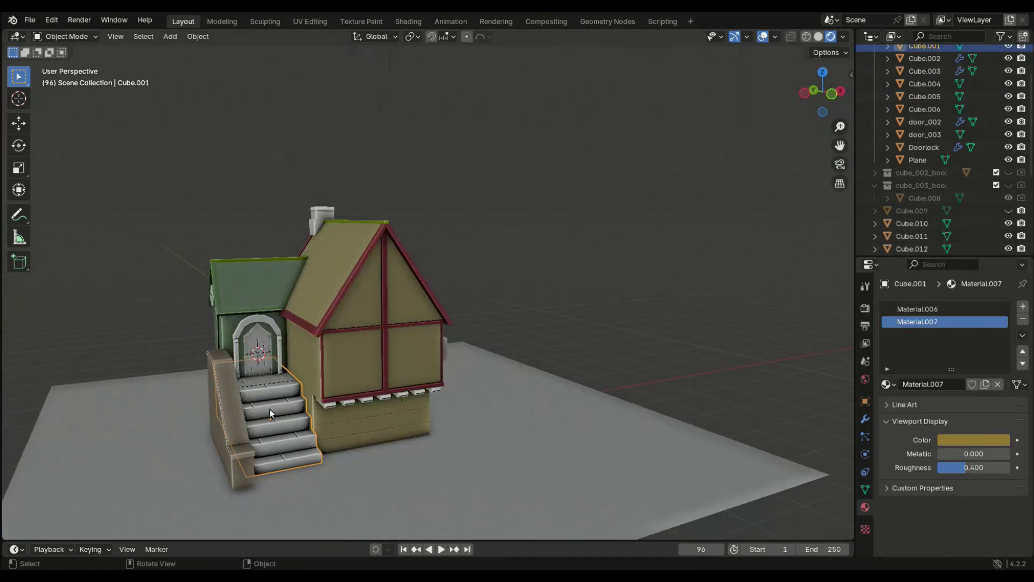
Recolour the stairs' Material.006 to a darker greyish beige (HSV 0.096, 0.376, 0.509)
{"action": "middle_click_drag", "start_coordinate": [275, 417], "coordinate": [321, 458]}
{"action": "left_click", "coordinate": [321, 457]}
{"action": "left_click", "coordinate": [289, 386]}
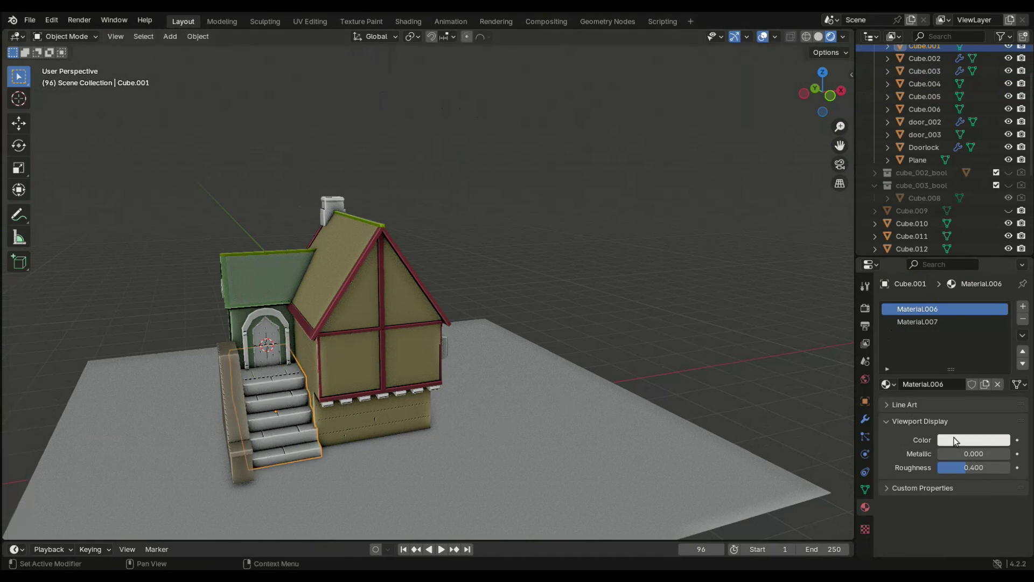
{"action": "left_click", "coordinate": [953, 437]}
{"action": "left_click_drag", "start_coordinate": [937, 300], "coordinate": [926, 290]}
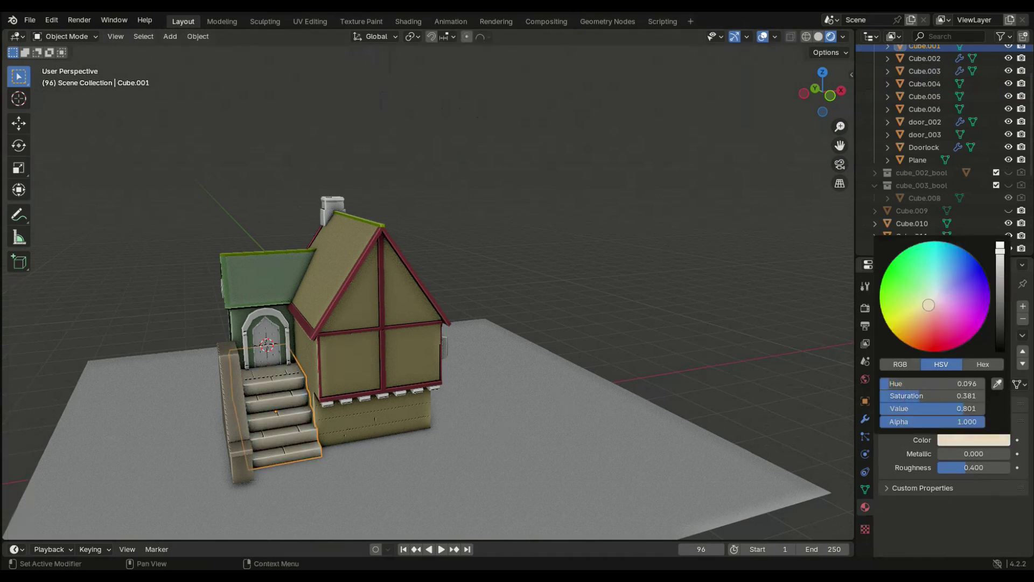
{"action": "left_click", "coordinate": [954, 439]}
{"action": "left_click_drag", "start_coordinate": [999, 248], "coordinate": [1000, 269]}
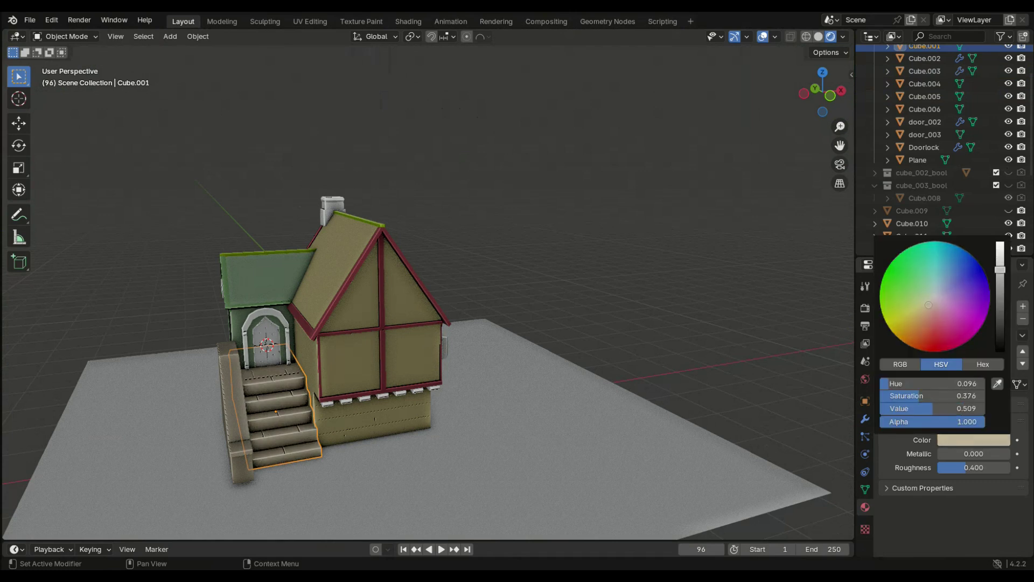
{"action": "left_click", "coordinate": [521, 356]}
{"action": "middle_click_drag", "start_coordinate": [521, 355], "coordinate": [251, 404]}
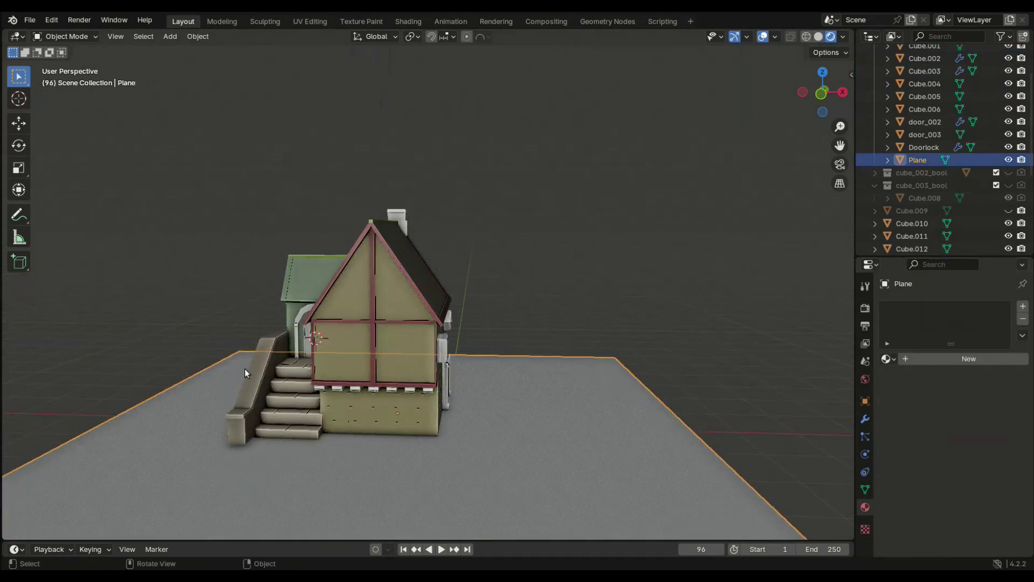
Isolate the stair railing in Edit Mode and select the face loop along its top cap
{"action": "scroll", "coordinate": [248, 377], "scroll_direction": "up", "scroll_amount": 3}
{"action": "key", "text": "Tab"}
{"action": "key", "text": "Tab"}
{"action": "left_click", "coordinate": [162, 436]}
{"action": "key", "text": "Tab"}
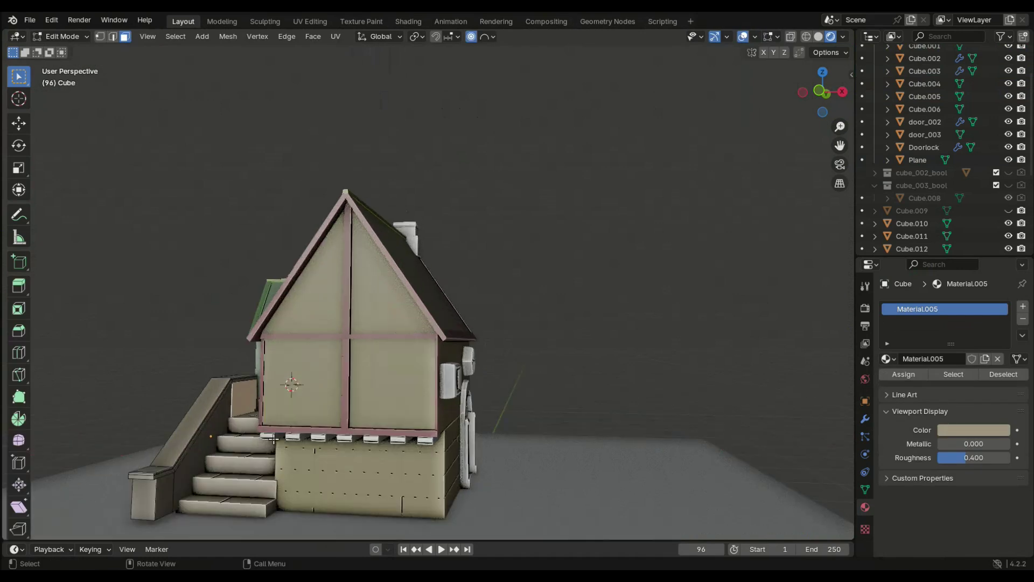
{"action": "key", "text": "KP_Divide"}
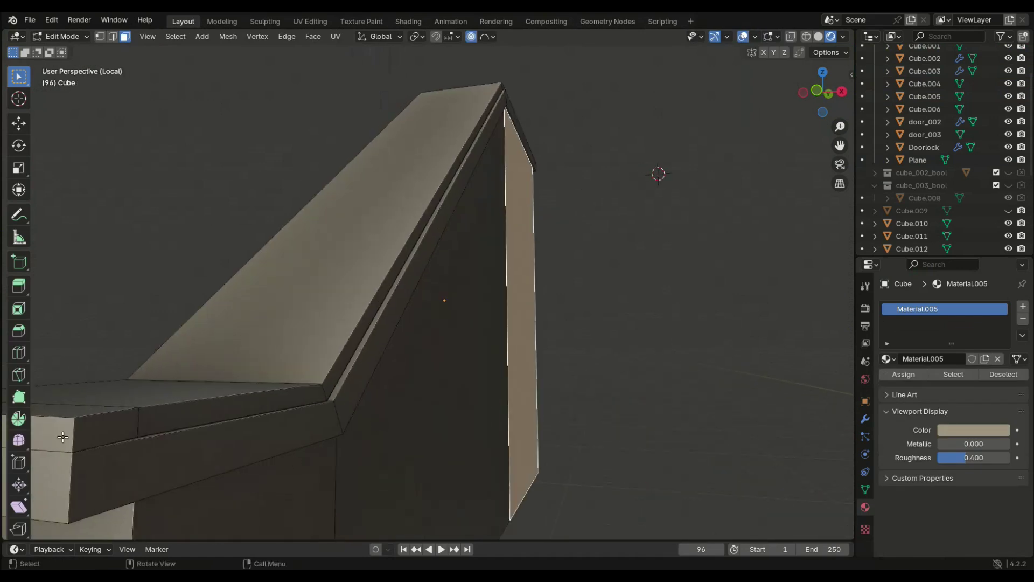
{"action": "left_click", "coordinate": [73, 432], "text": "alt"}
{"action": "mouse_move", "coordinate": [74, 410]}
{"action": "middle_mouse_down"}
{"action": "mouse_move", "coordinate": [360, 381]}
{"action": "mouse_move", "coordinate": [478, 328]}
{"action": "mouse_move", "coordinate": [402, 325]}
{"action": "middle_mouse_up"}
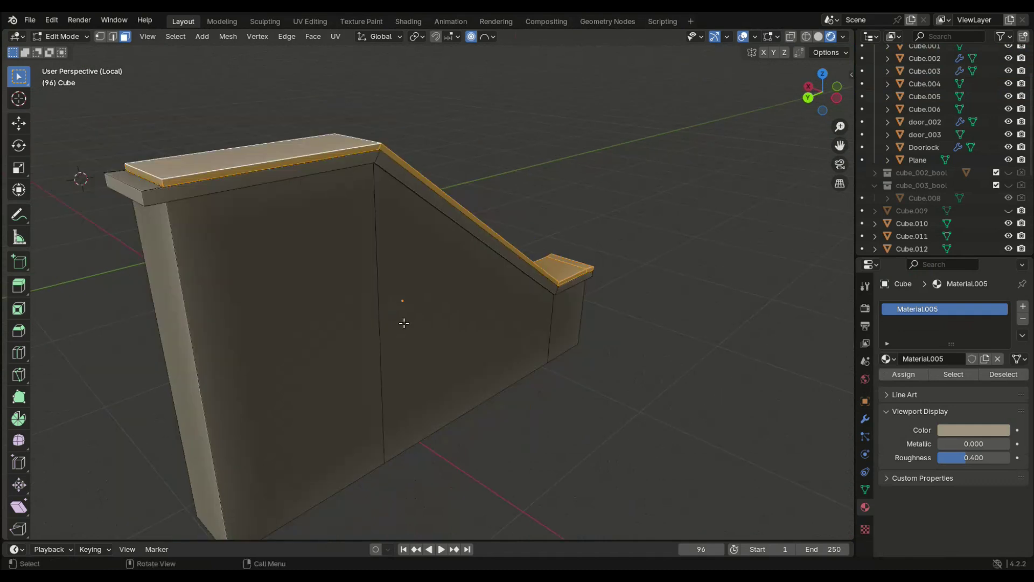
Assign a new tan material, Material.008, to the railing's top cap faces
{"action": "left_click", "coordinate": [1023, 306]}
{"action": "left_click", "coordinate": [951, 384]}
{"action": "left_click", "coordinate": [964, 455]}
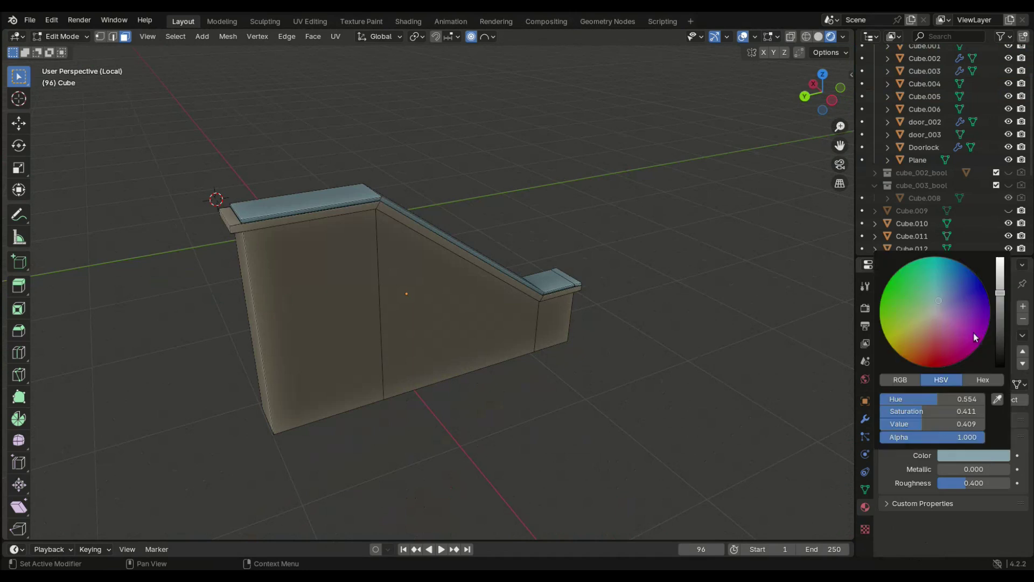
{"action": "left_click", "coordinate": [230, 229], "text": "alt"}
{"action": "mouse_move", "coordinate": [230, 229]}
{"action": "middle_mouse_down"}
{"action": "mouse_move", "coordinate": [503, 209]}
{"action": "mouse_move", "coordinate": [697, 251]}
{"action": "mouse_move", "coordinate": [416, 71]}
{"action": "mouse_move", "coordinate": [480, 144]}
{"action": "mouse_move", "coordinate": [131, 92]}
{"action": "mouse_move", "coordinate": [74, 326]}
{"action": "mouse_move", "coordinate": [285, 267]}
{"action": "middle_mouse_up"}
{"action": "middle_click_drag", "start_coordinate": [346, 83], "coordinate": [447, 203]}
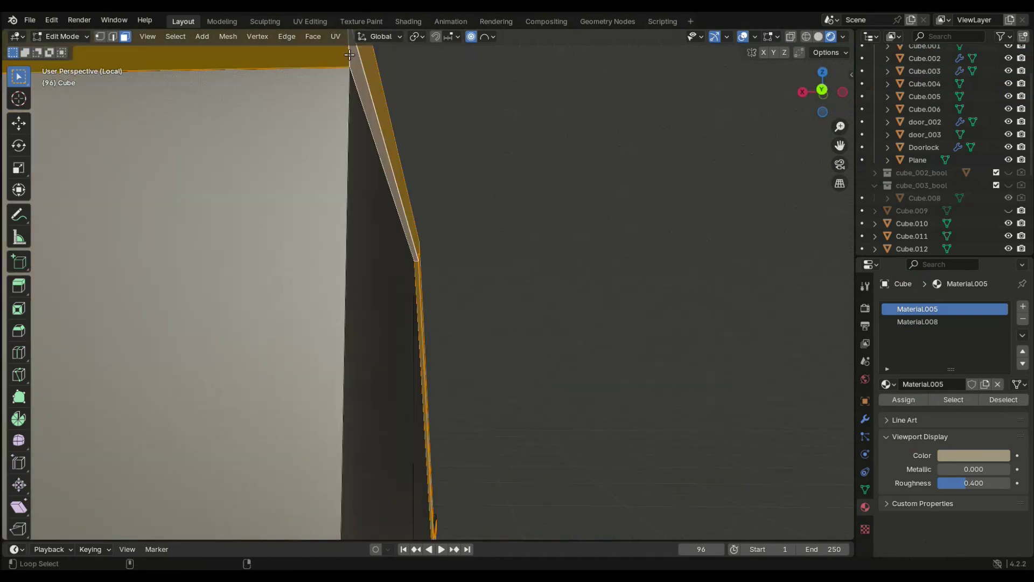
{"action": "scroll", "coordinate": [447, 203], "scroll_direction": "down", "scroll_amount": 5}
Add Material.009 in another railing slot, tint it darker green, and return to the full house
{"action": "left_click", "coordinate": [1022, 306]}
{"action": "left_click", "coordinate": [956, 384]}
{"action": "left_click", "coordinate": [967, 455]}
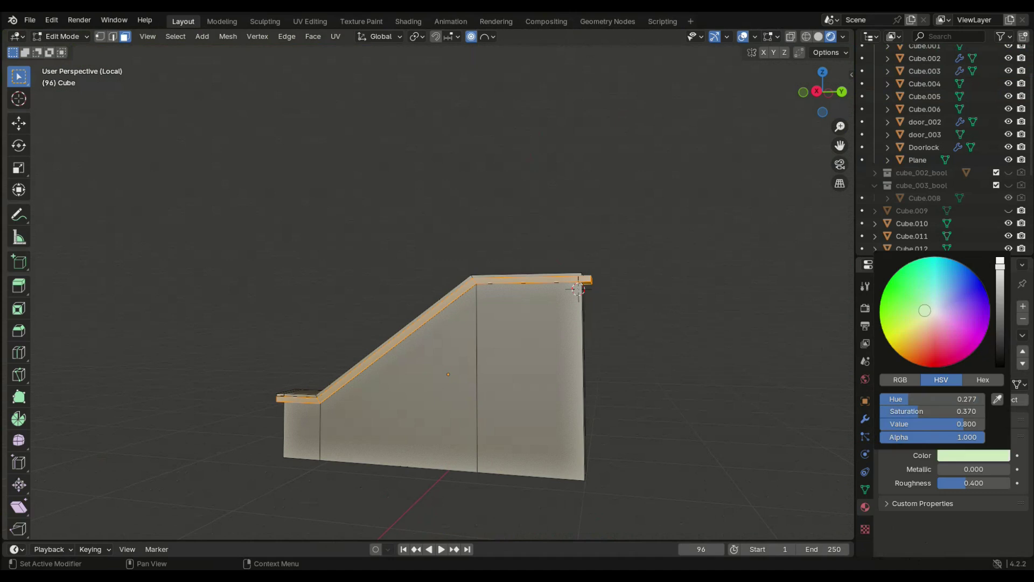
{"action": "left_click", "coordinate": [1000, 269]}
{"action": "mouse_move", "coordinate": [609, 349]}
{"action": "middle_mouse_down"}
{"action": "mouse_move", "coordinate": [717, 386]}
{"action": "mouse_move", "coordinate": [430, 444]}
{"action": "mouse_move", "coordinate": [255, 395]}
{"action": "mouse_move", "coordinate": [402, 392]}
{"action": "mouse_move", "coordinate": [347, 319]}
{"action": "middle_mouse_up"}
{"action": "key", "text": "Tab"}
{"action": "key", "text": "KP_Divide"}
{"action": "scroll", "coordinate": [402, 392], "scroll_direction": "up", "scroll_amount": 3}
Darken the chimney's existing material colour toward dark brown
{"action": "left_click", "coordinate": [347, 319]}
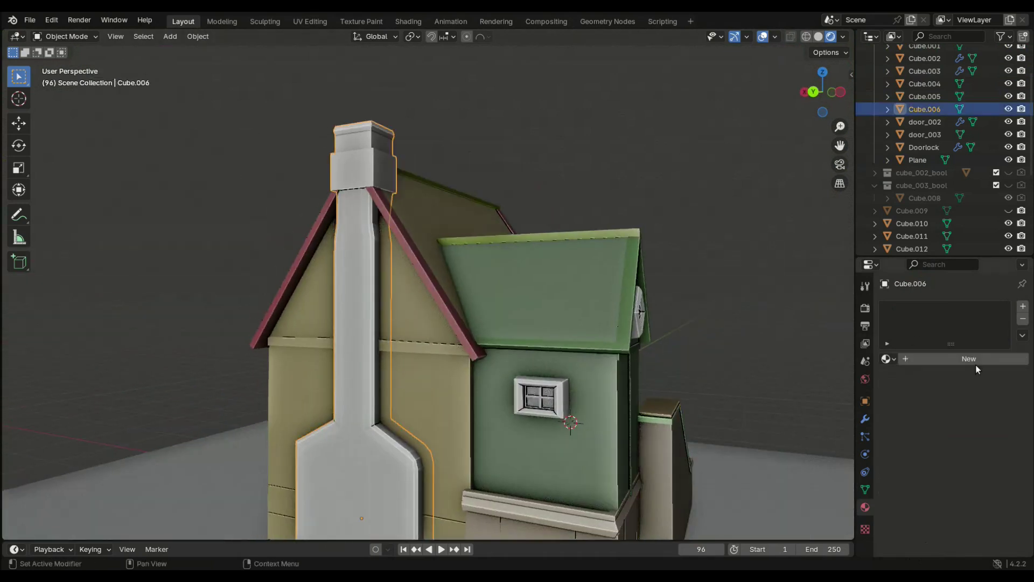
{"action": "left_click", "coordinate": [975, 364]}
{"action": "mouse_move", "coordinate": [1000, 237]}
{"action": "left_mouse_down"}
{"action": "mouse_move", "coordinate": [986, 280]}
{"action": "mouse_move", "coordinate": [938, 265]}
{"action": "left_mouse_up"}
{"action": "left_click_drag", "start_coordinate": [1009, 267], "coordinate": [1009, 286]}
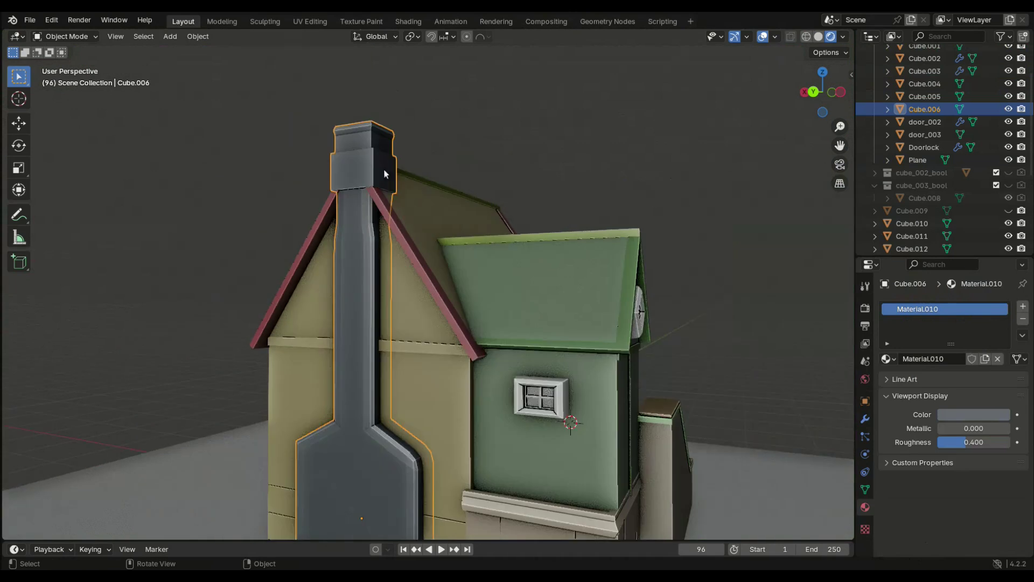
Enter Edit Mode on the chimney and isolate it in local view
{"action": "key", "text": "Tab"}
{"action": "scroll", "coordinate": [349, 115], "scroll_direction": "up", "scroll_amount": 2}
{"action": "left_click", "coordinate": [349, 115]}
{"action": "middle_click_drag", "start_coordinate": [349, 116], "coordinate": [410, 338]}
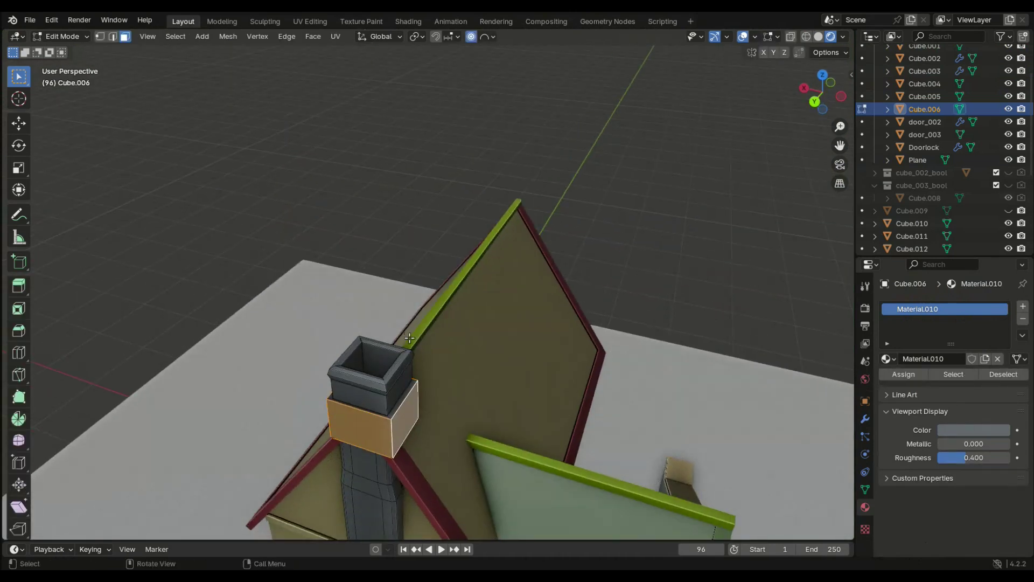
{"action": "mouse_move", "coordinate": [389, 417]}
{"action": "middle_mouse_down"}
{"action": "mouse_move", "coordinate": [370, 362]}
{"action": "mouse_move", "coordinate": [526, 233]}
{"action": "middle_mouse_up"}
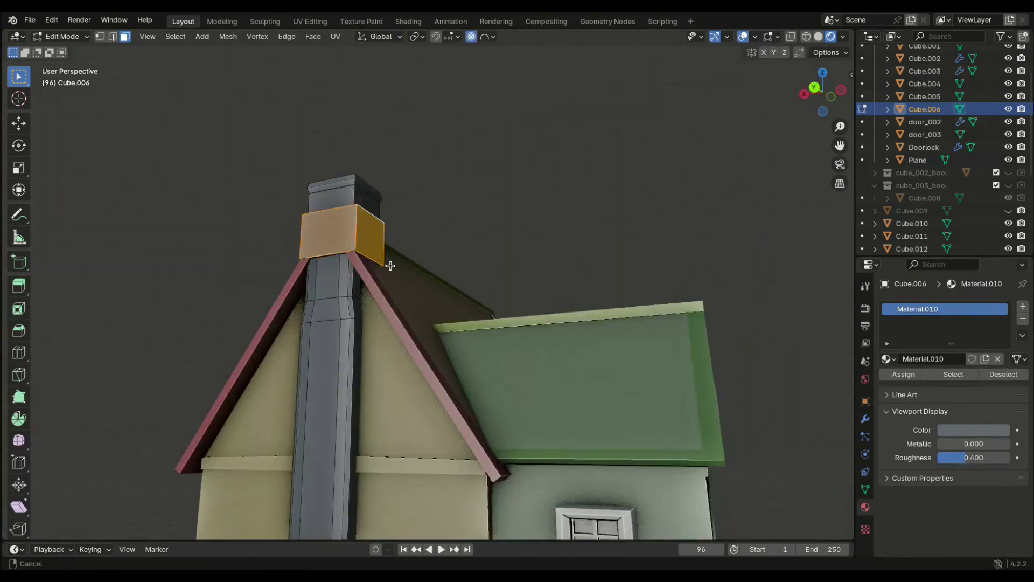
{"action": "scroll", "coordinate": [442, 291], "scroll_direction": "up", "scroll_amount": 4}
{"action": "key", "text": "KP_Divide"}
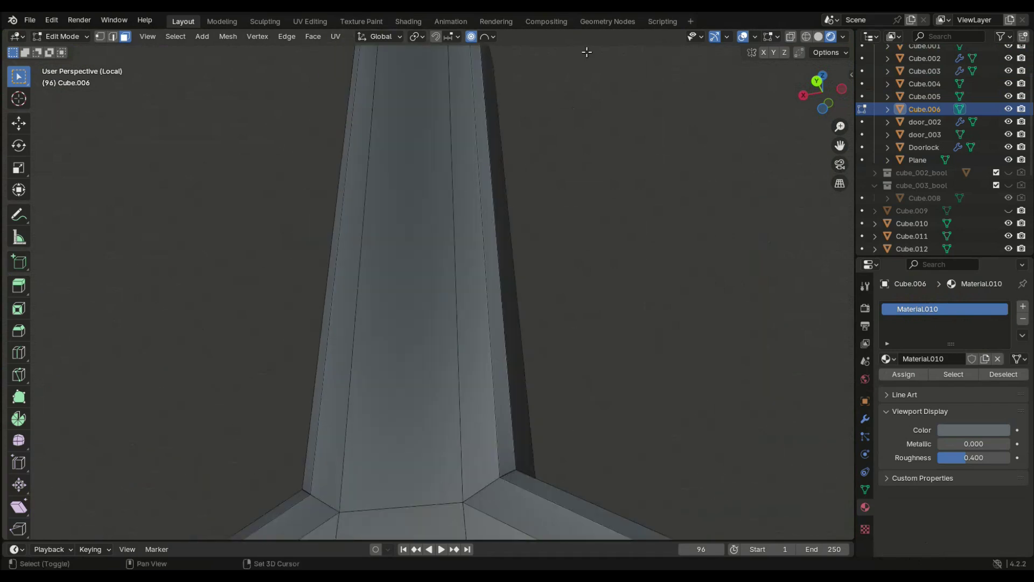
{"action": "middle_click_drag", "start_coordinate": [506, 212], "coordinate": [357, 86]}
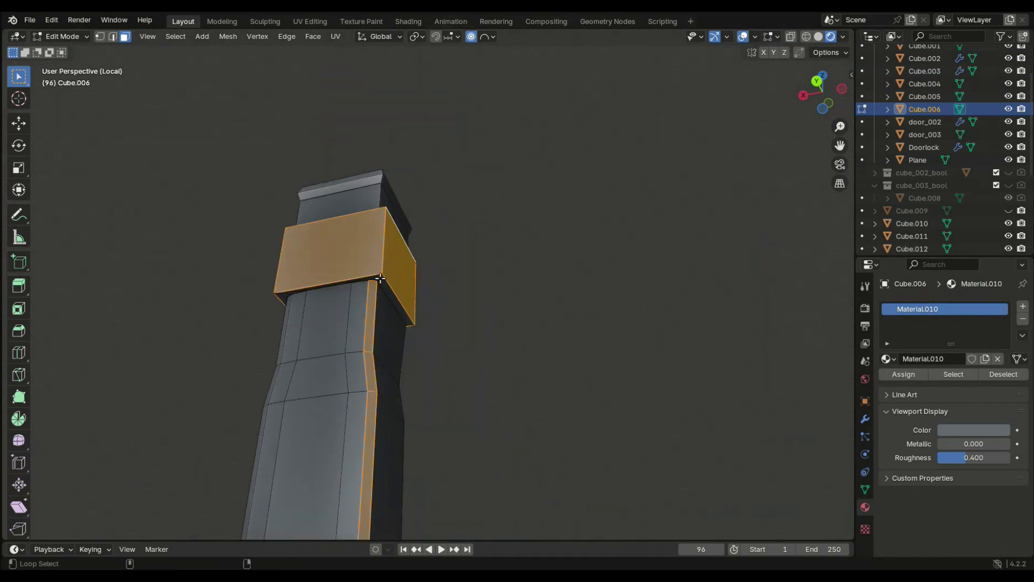
Select the faces around the chimney box that form its band
{"action": "left_click", "coordinate": [379, 253], "text": "alt"}
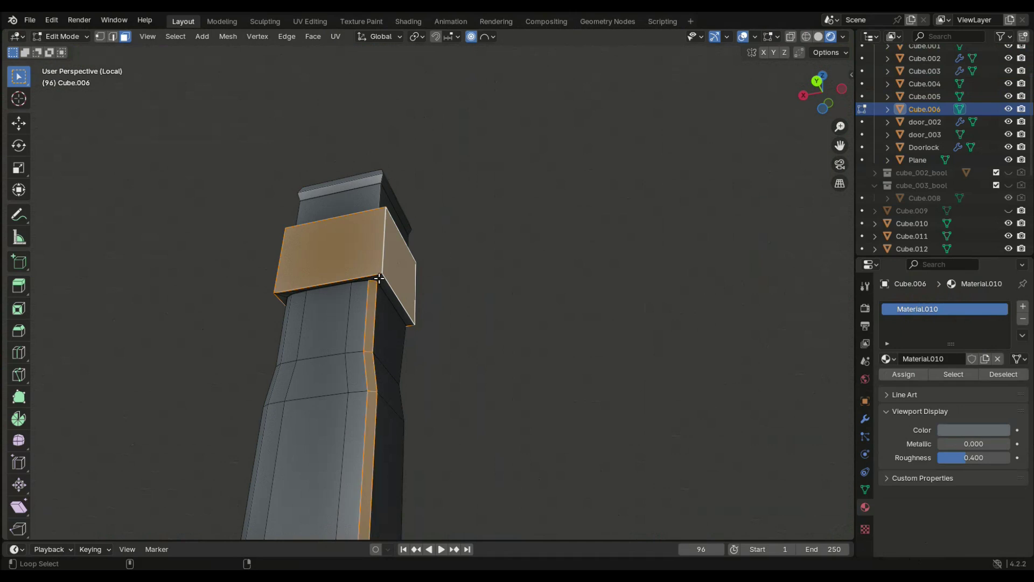
{"action": "scroll", "coordinate": [383, 290], "scroll_direction": "up", "scroll_amount": 4}
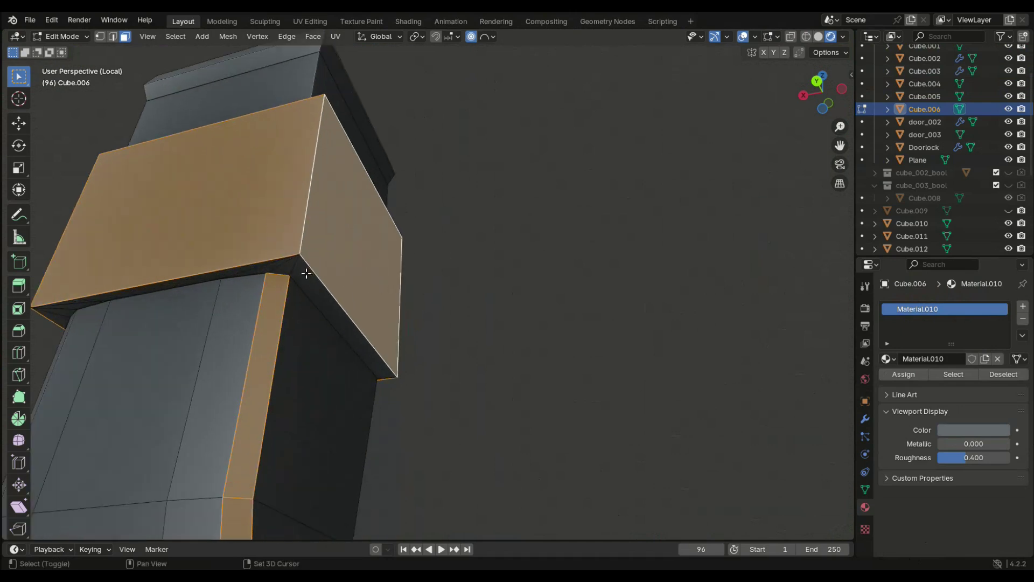
{"action": "left_click", "coordinate": [295, 264], "text": "shift"}
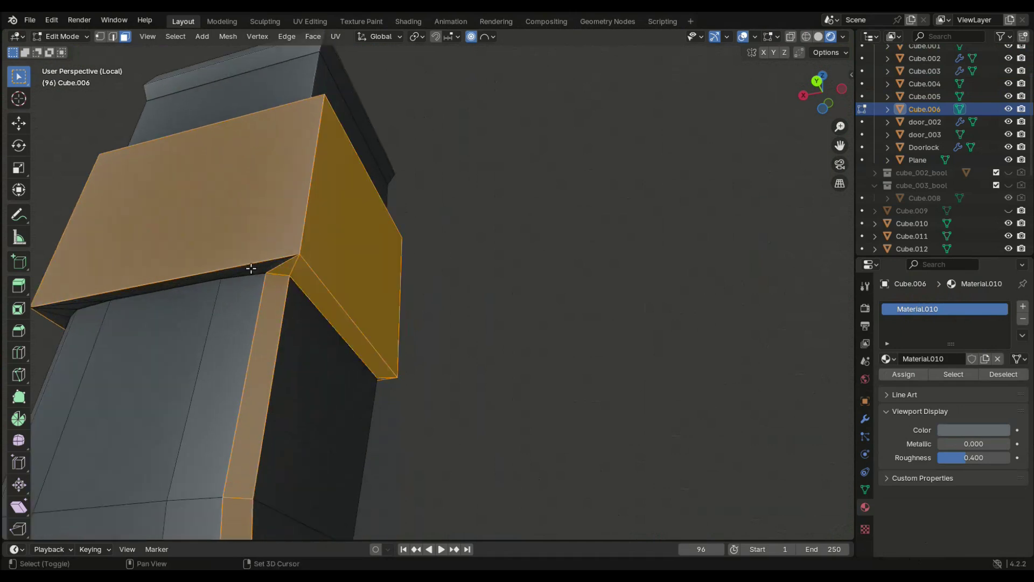
{"action": "scroll", "coordinate": [183, 269], "scroll_direction": "down", "scroll_amount": 5}
{"action": "mouse_move", "coordinate": [256, 270]}
{"action": "middle_mouse_down"}
{"action": "mouse_move", "coordinate": [231, 169]}
{"action": "mouse_move", "coordinate": [201, 122]}
{"action": "mouse_move", "coordinate": [255, 145]}
{"action": "middle_mouse_up"}
{"action": "scroll", "coordinate": [255, 146], "scroll_direction": "up", "scroll_amount": 3}
{"action": "scroll", "coordinate": [447, 229], "scroll_direction": "up", "scroll_amount": 2}
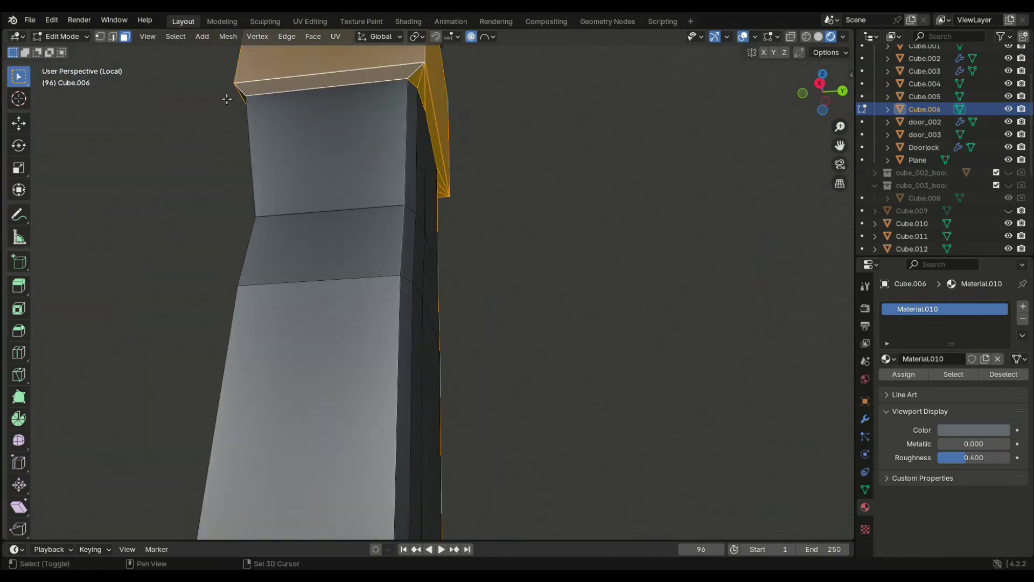
{"action": "mouse_move", "coordinate": [447, 228]}
{"action": "middle_mouse_down"}
{"action": "mouse_move", "coordinate": [443, 120]}
{"action": "mouse_move", "coordinate": [467, 294]}
{"action": "middle_mouse_up"}
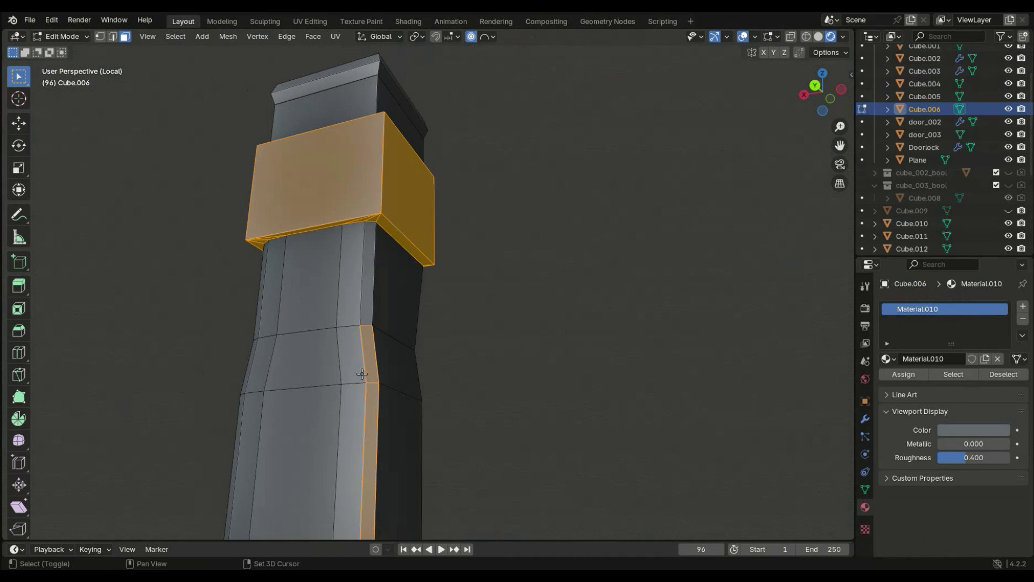
{"action": "scroll", "coordinate": [362, 373], "scroll_direction": "down", "scroll_amount": 4}
{"action": "middle_click_drag", "start_coordinate": [519, 480], "coordinate": [296, 370], "text": "shift"}
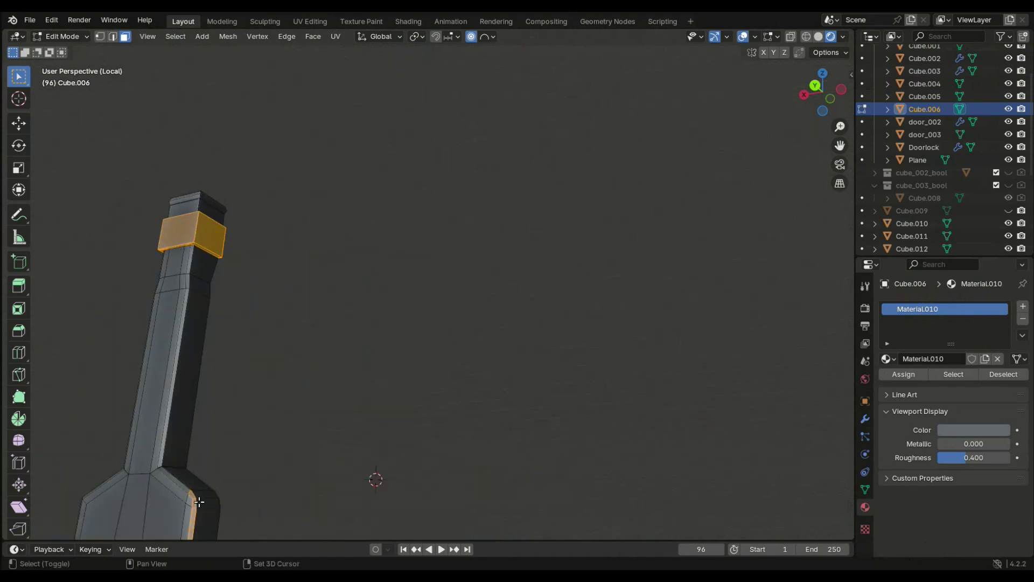
{"action": "scroll", "coordinate": [361, 269], "scroll_direction": "up", "scroll_amount": 2}
{"action": "scroll", "coordinate": [360, 269], "scroll_direction": "up", "scroll_amount": 3}
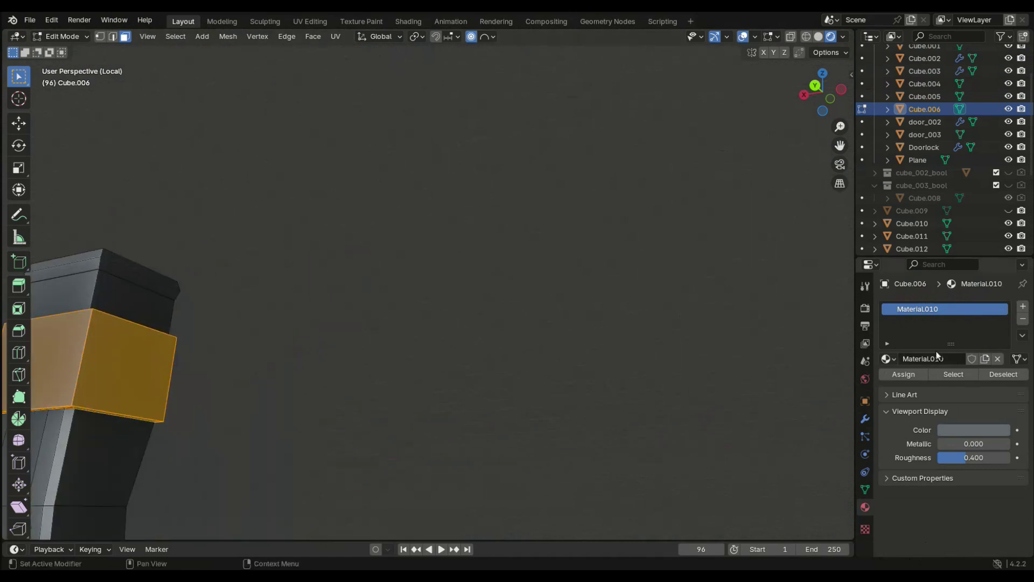
Assign a new red material, Material.011, to the chimney band
{"action": "left_click", "coordinate": [1023, 306]}
{"action": "left_click", "coordinate": [985, 382]}
{"action": "left_click", "coordinate": [973, 455]}
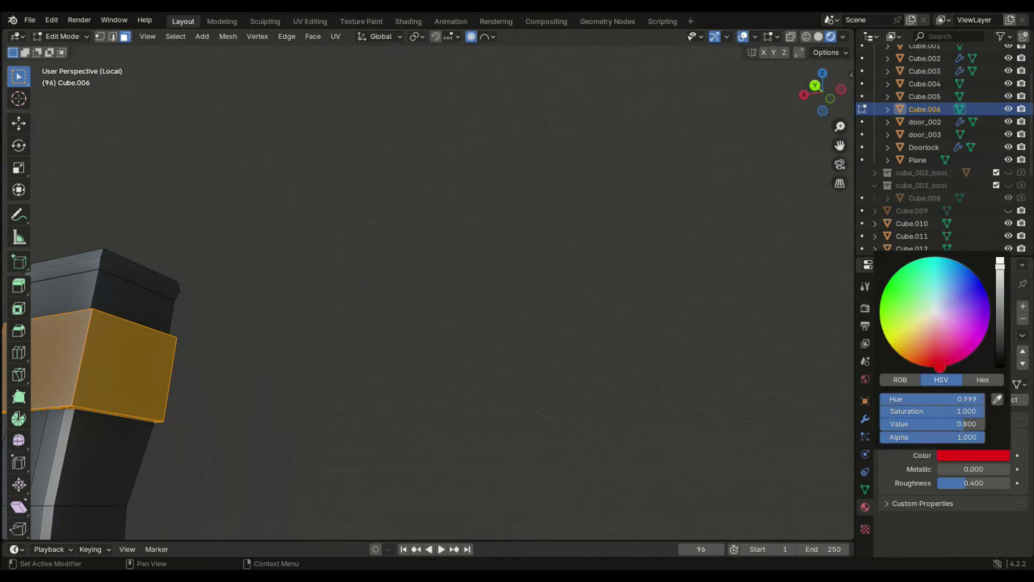
{"action": "left_click", "coordinate": [902, 399]}
Select the chimney's top rim faces and assign them a new pale green Material.012
{"action": "mouse_move", "coordinate": [592, 350]}
{"action": "middle_mouse_down"}
{"action": "mouse_move", "coordinate": [411, 418]}
{"action": "mouse_move", "coordinate": [302, 282]}
{"action": "middle_mouse_up"}
{"action": "left_click", "coordinate": [298, 267]}
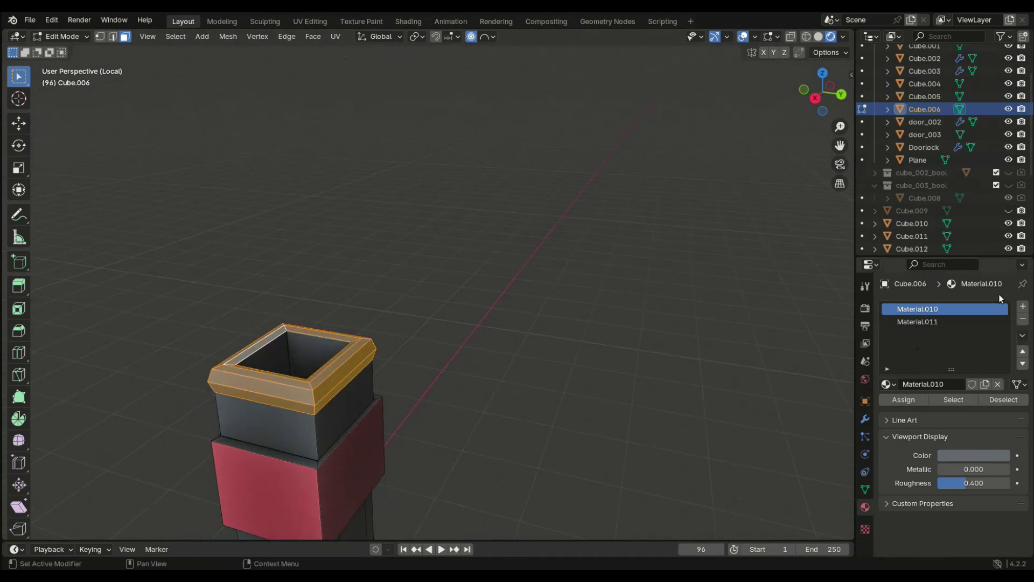
{"action": "left_click", "coordinate": [1023, 306]}
{"action": "left_click", "coordinate": [937, 383]}
{"action": "left_click", "coordinate": [974, 455]}
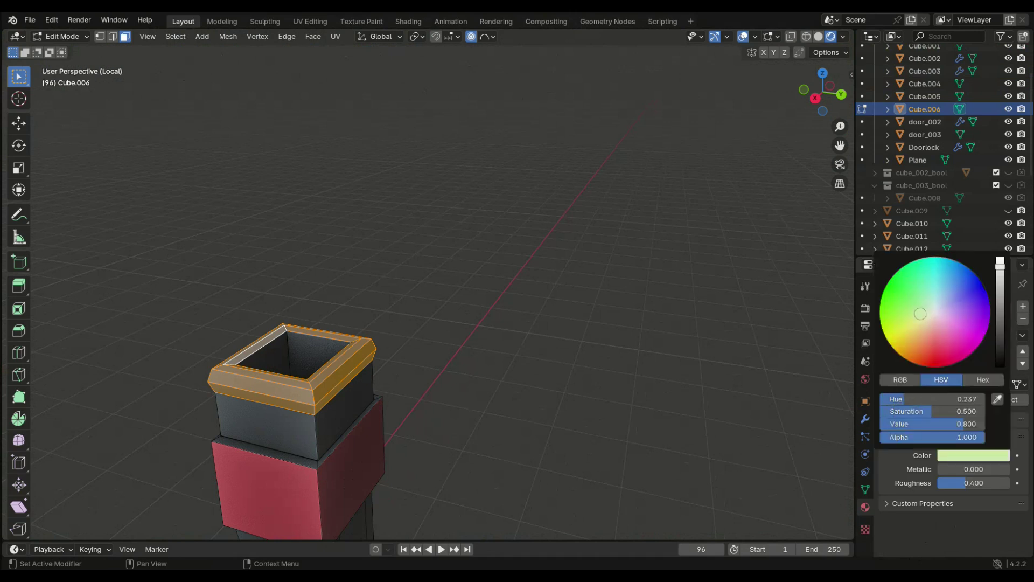
{"action": "left_click", "coordinate": [896, 455]}
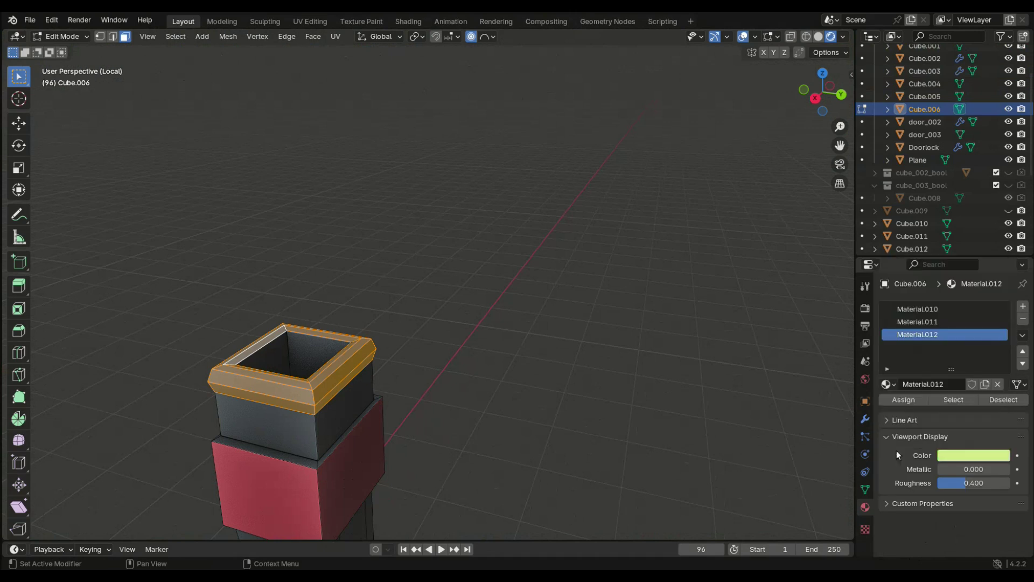
Adjust the dark brown body material, Material.010, and leave the isolated chimney view
{"action": "left_click", "coordinate": [315, 463], "text": "alt"}
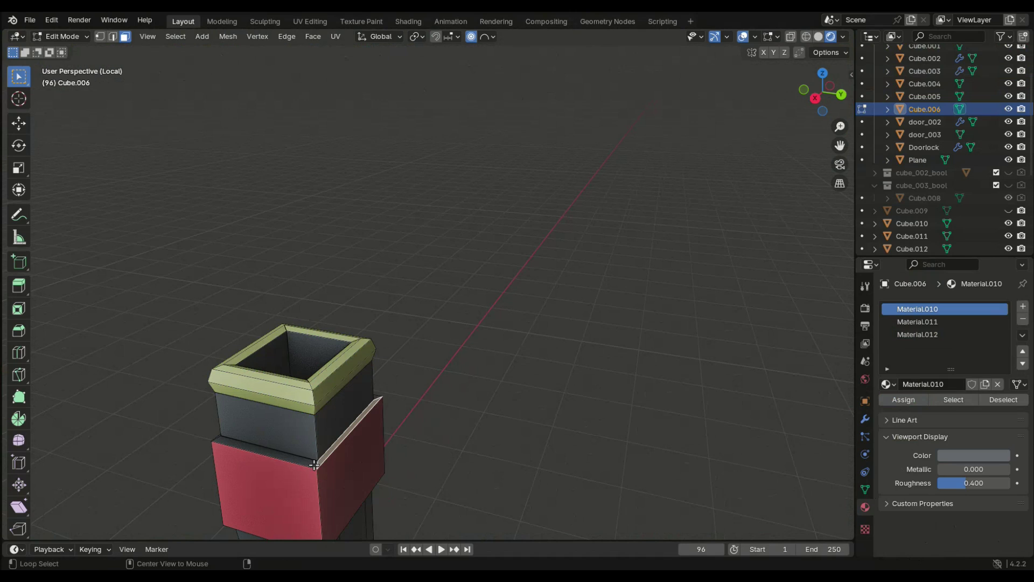
{"action": "scroll", "coordinate": [415, 450], "scroll_direction": "down", "scroll_amount": 3}
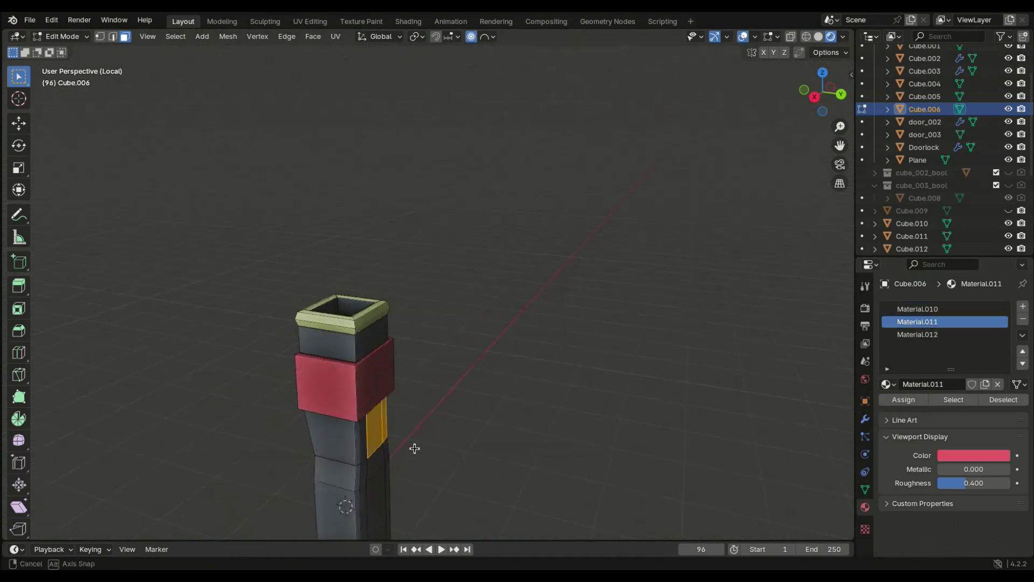
{"action": "middle_click_drag", "start_coordinate": [416, 450], "coordinate": [462, 455]}
{"action": "left_click", "coordinate": [910, 310]}
{"action": "left_click", "coordinate": [973, 455]}
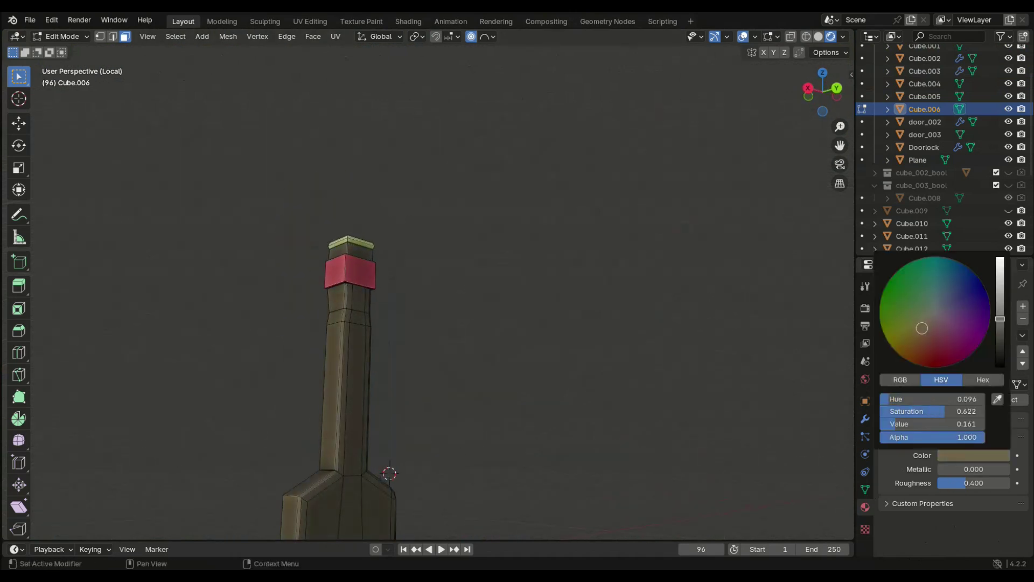
{"action": "key", "text": "KP_Divide"}
Select all the main house's roof faces in face select mode
{"action": "key", "text": "Tab"}
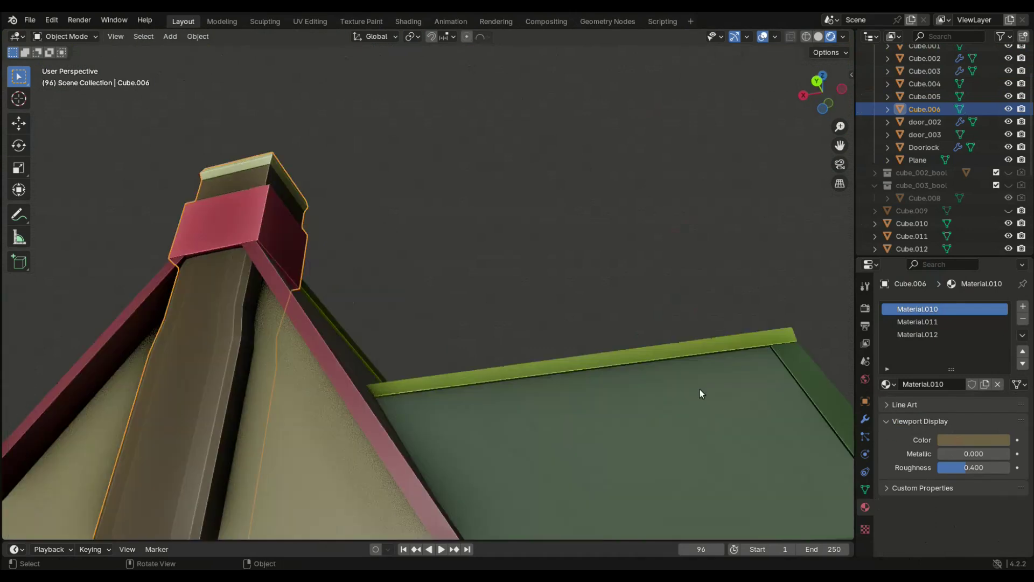
{"action": "scroll", "coordinate": [757, 366], "scroll_direction": "down", "scroll_amount": 6}
{"action": "mouse_move", "coordinate": [553, 531]}
{"action": "middle_mouse_down"}
{"action": "mouse_move", "coordinate": [436, 450]}
{"action": "mouse_move", "coordinate": [595, 411]}
{"action": "mouse_move", "coordinate": [464, 466]}
{"action": "middle_mouse_up"}
{"action": "scroll", "coordinate": [464, 458], "scroll_direction": "up", "scroll_amount": 2}
{"action": "key", "text": "Tab"}
{"action": "key", "text": "alt+q"}
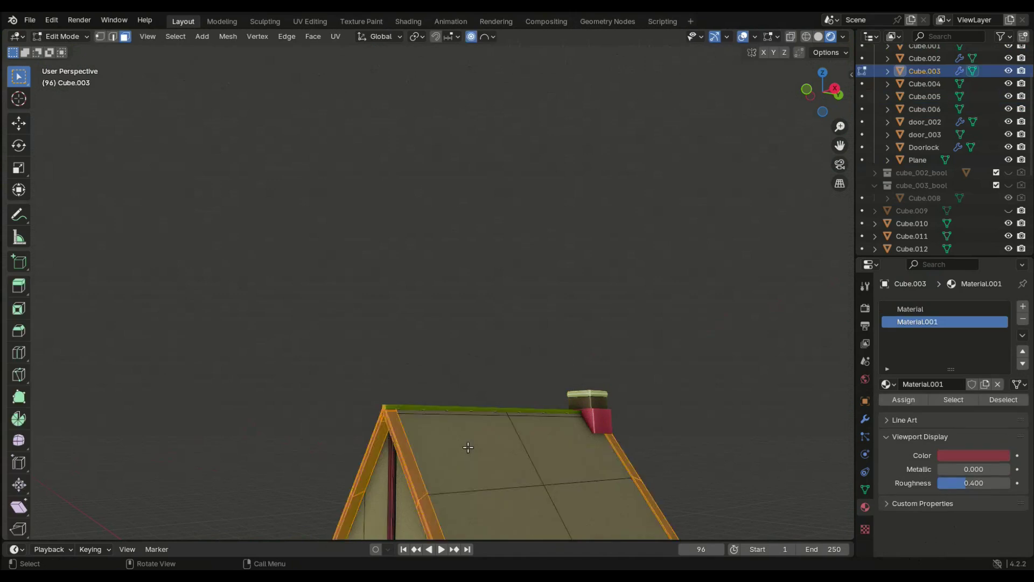
{"action": "left_click", "coordinate": [539, 437], "text": "shift"}
{"action": "left_click", "coordinate": [582, 504], "text": "shift"}
{"action": "mouse_move", "coordinate": [581, 504]}
{"action": "middle_mouse_down"}
{"action": "mouse_move", "coordinate": [544, 470]}
{"action": "mouse_move", "coordinate": [566, 501]}
{"action": "mouse_move", "coordinate": [455, 517]}
{"action": "mouse_move", "coordinate": [328, 452]}
{"action": "mouse_move", "coordinate": [435, 453]}
{"action": "middle_mouse_up"}
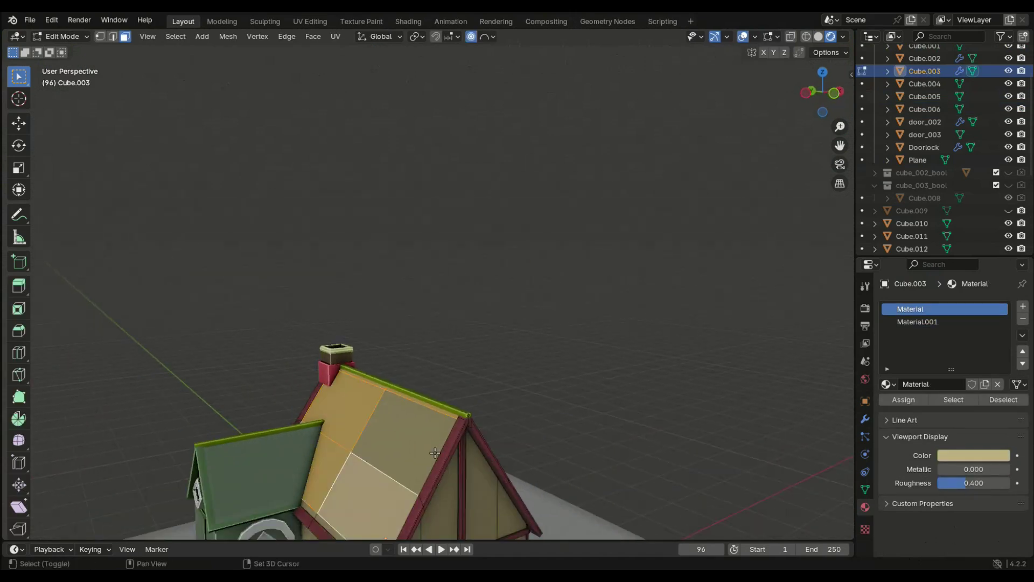
{"action": "left_click", "coordinate": [435, 453], "text": "shift"}
{"action": "left_click", "coordinate": [312, 519], "text": "shift"}
Assign a new dark brown material, Material.013, to the main roof faces
{"action": "left_click", "coordinate": [1023, 306]}
{"action": "left_click", "coordinate": [948, 383]}
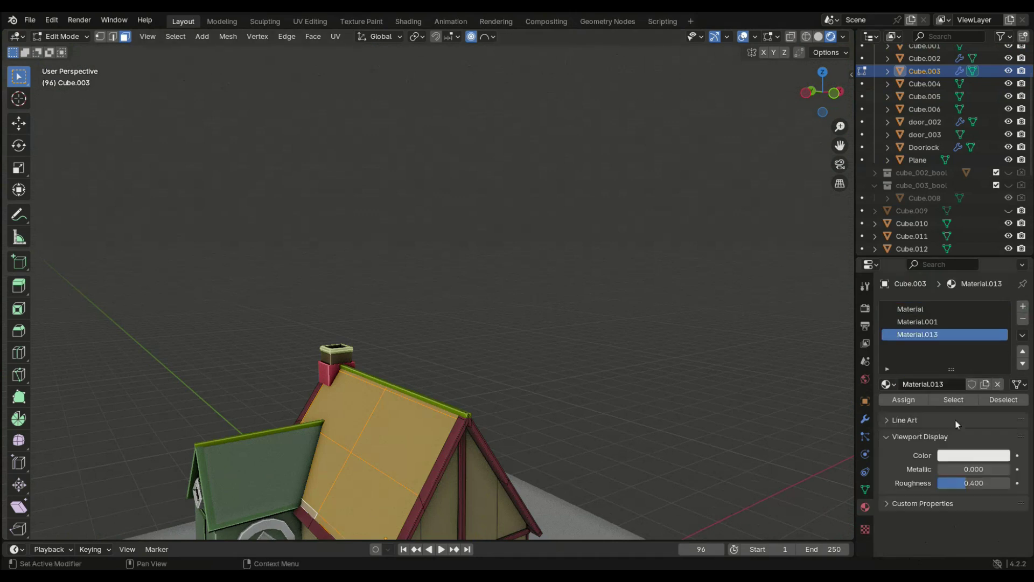
{"action": "left_click", "coordinate": [964, 455]}
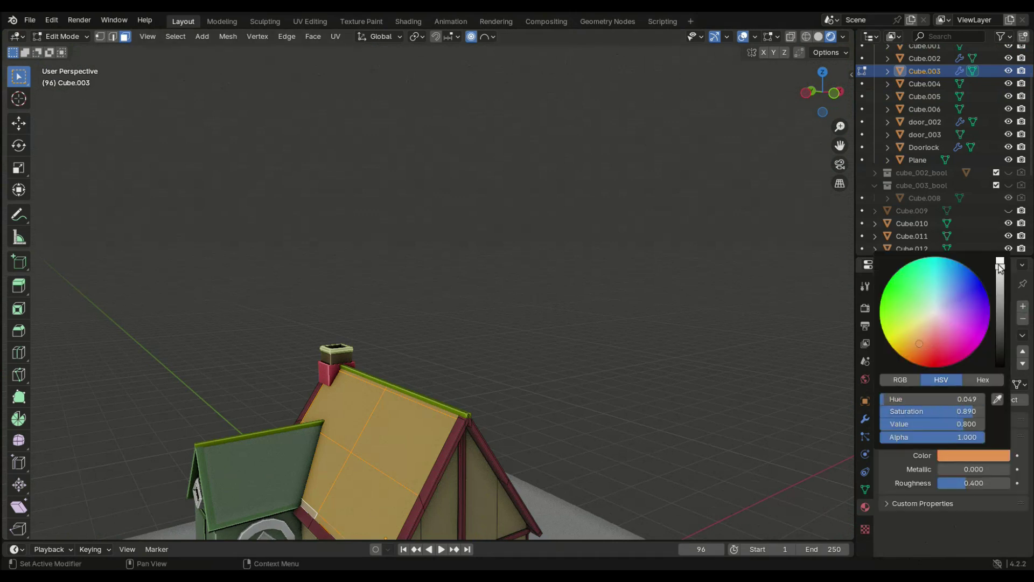
{"action": "left_click_drag", "start_coordinate": [999, 268], "coordinate": [999, 301]}
{"action": "middle_click_drag", "start_coordinate": [620, 377], "coordinate": [409, 398]}
Select the annex Cube.002 and enter Edit Mode focused on its roof
{"action": "key", "text": "Tab"}
{"action": "left_click", "coordinate": [279, 408]}
{"action": "key", "text": "Tab"}
{"action": "scroll", "coordinate": [278, 408], "scroll_direction": "up", "scroll_amount": 4}
{"action": "middle_click_drag", "start_coordinate": [323, 431], "coordinate": [409, 452]}
{"action": "scroll", "coordinate": [409, 453], "scroll_direction": "down", "scroll_amount": 3}
Give the annex roof a new very dark green material, Material.014
{"action": "left_click", "coordinate": [1023, 306]}
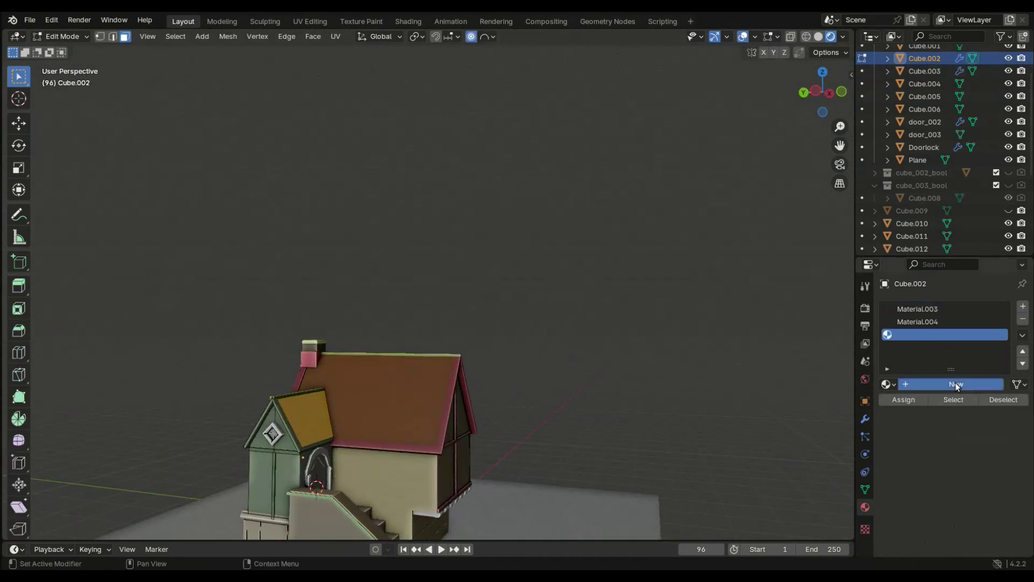
{"action": "left_click", "coordinate": [955, 384]}
{"action": "left_click", "coordinate": [973, 455]}
{"action": "left_click_drag", "start_coordinate": [999, 263], "coordinate": [997, 315]}
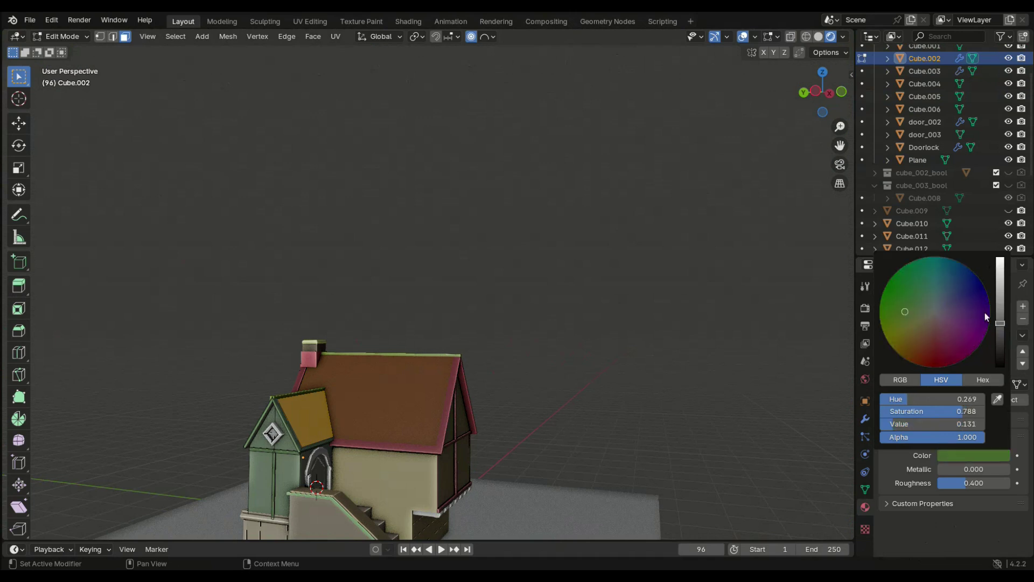
{"action": "mouse_move", "coordinate": [619, 409]}
{"action": "middle_mouse_down"}
{"action": "mouse_move", "coordinate": [644, 430]}
{"action": "mouse_move", "coordinate": [494, 427]}
{"action": "mouse_move", "coordinate": [384, 502]}
{"action": "mouse_move", "coordinate": [461, 461]}
{"action": "middle_mouse_up"}
{"action": "key", "text": "Tab"}
Select the main house Cube.003 in Edit Mode and view the stair side
{"action": "left_click", "coordinate": [384, 502]}
{"action": "key", "text": "Tab"}
{"action": "key", "text": "Tab"}
{"action": "key", "text": "Tab"}
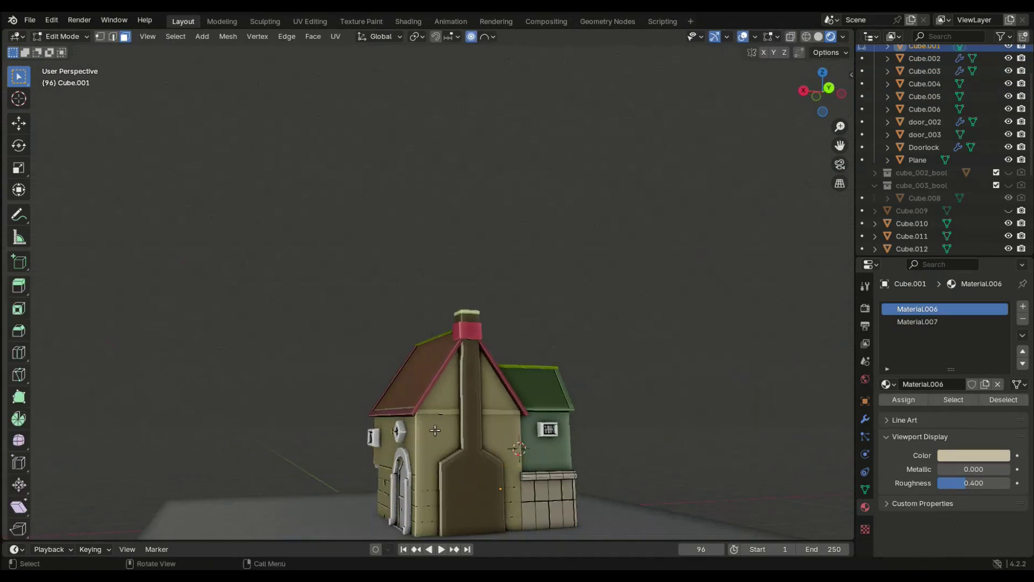
{"action": "key", "text": "Tab"}
{"action": "left_click", "coordinate": [434, 430]}
{"action": "key", "text": "Tab"}
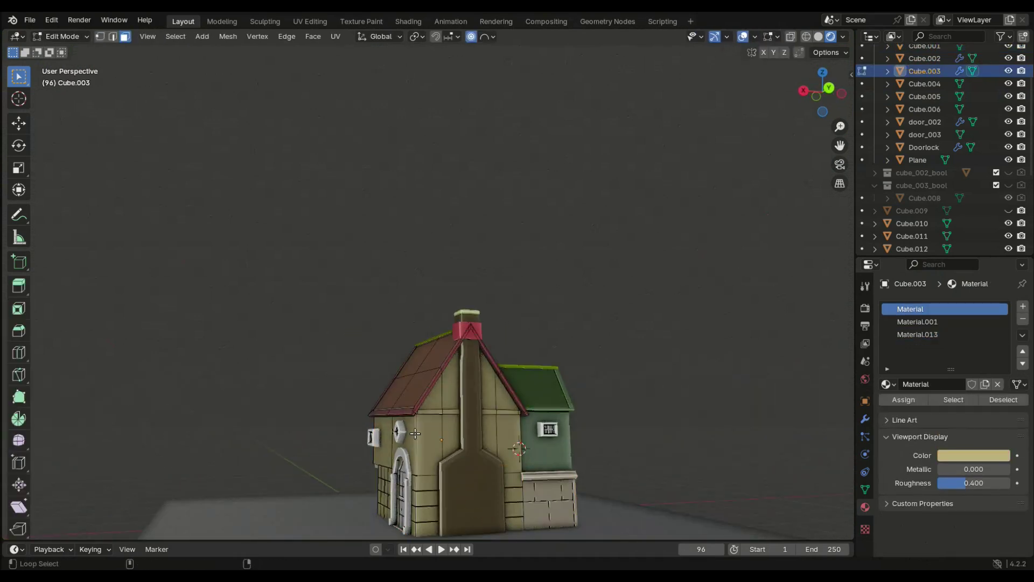
{"action": "middle_click_drag", "start_coordinate": [495, 426], "coordinate": [468, 443]}
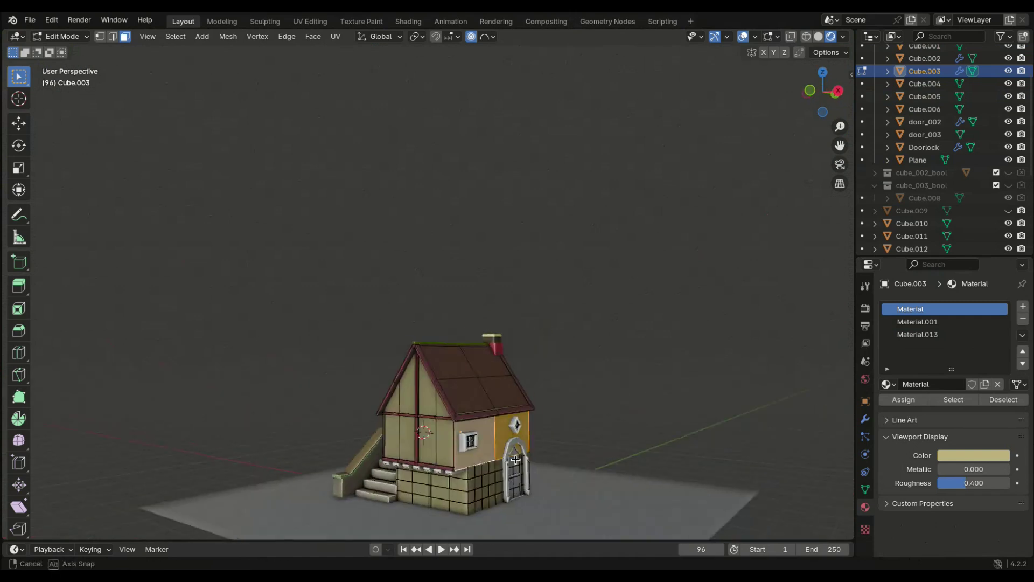
{"action": "mouse_move", "coordinate": [405, 439]}
{"action": "middle_mouse_down"}
{"action": "mouse_move", "coordinate": [550, 424]}
{"action": "mouse_move", "coordinate": [487, 489]}
{"action": "middle_mouse_up"}
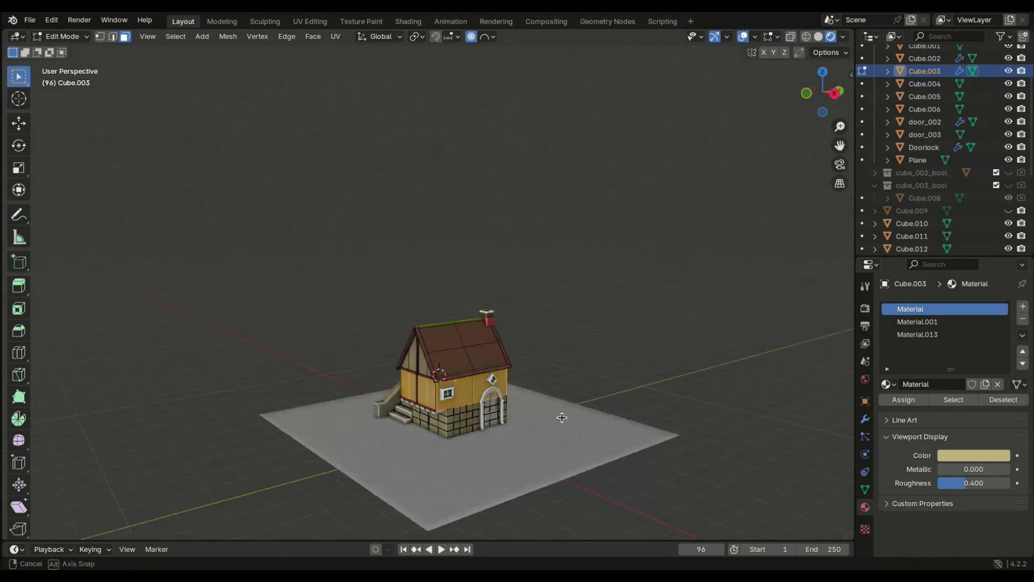
Add a material slot with new Material.015 and set its viewport colour
{"action": "left_click", "coordinate": [1023, 305]}
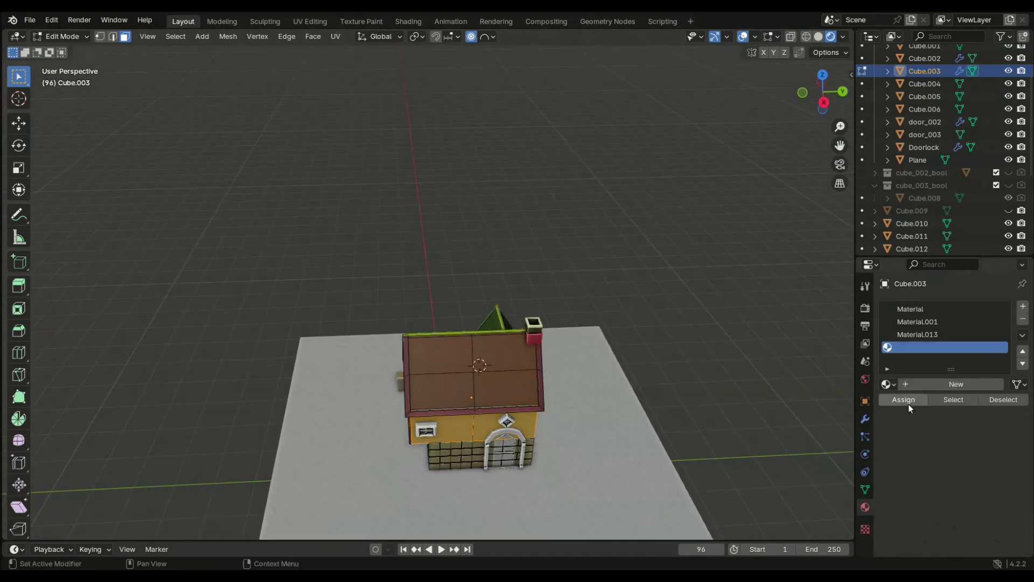
{"action": "left_click", "coordinate": [926, 383]}
{"action": "middle_click_drag", "start_coordinate": [612, 404], "coordinate": [508, 360]}
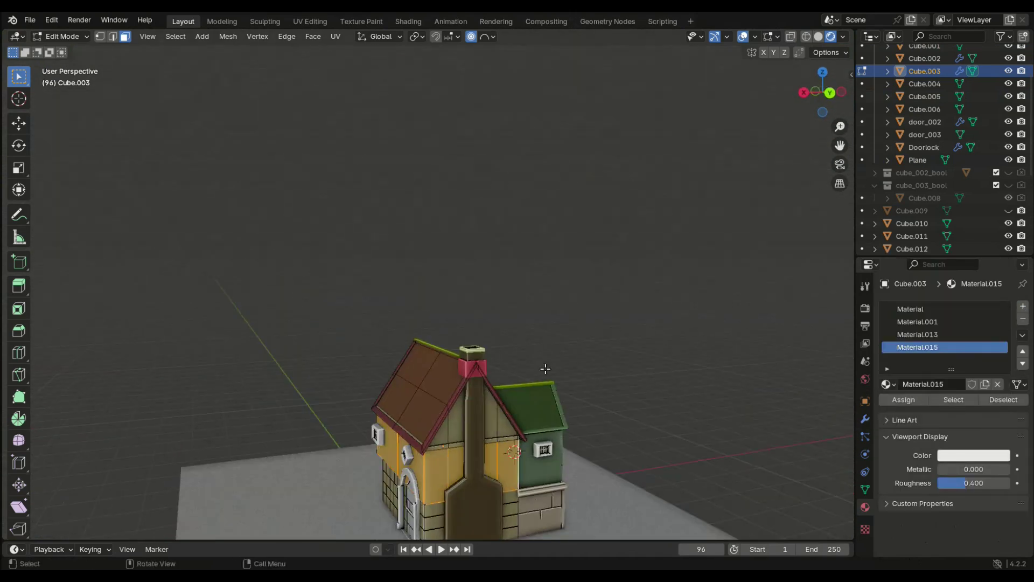
{"action": "left_click", "coordinate": [958, 458]}
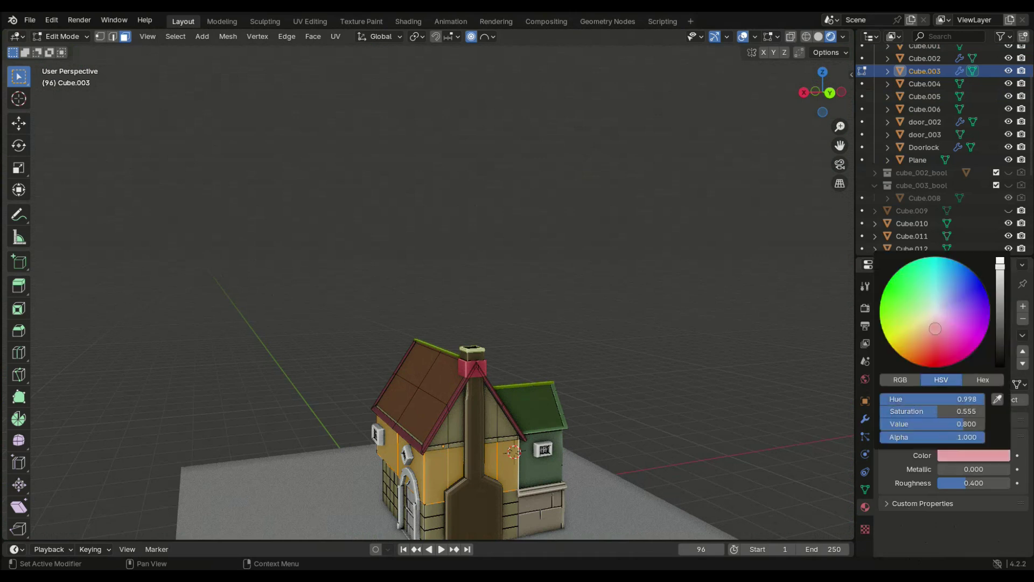
{"action": "scroll", "coordinate": [916, 354], "scroll_direction": "down", "scroll_amount": 5}
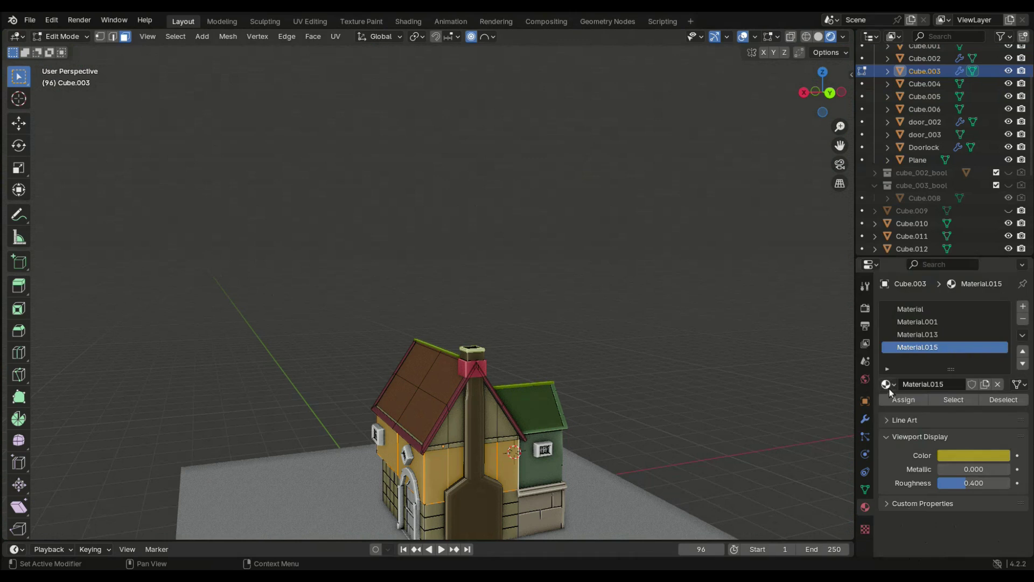
{"action": "left_click", "coordinate": [439, 471]}
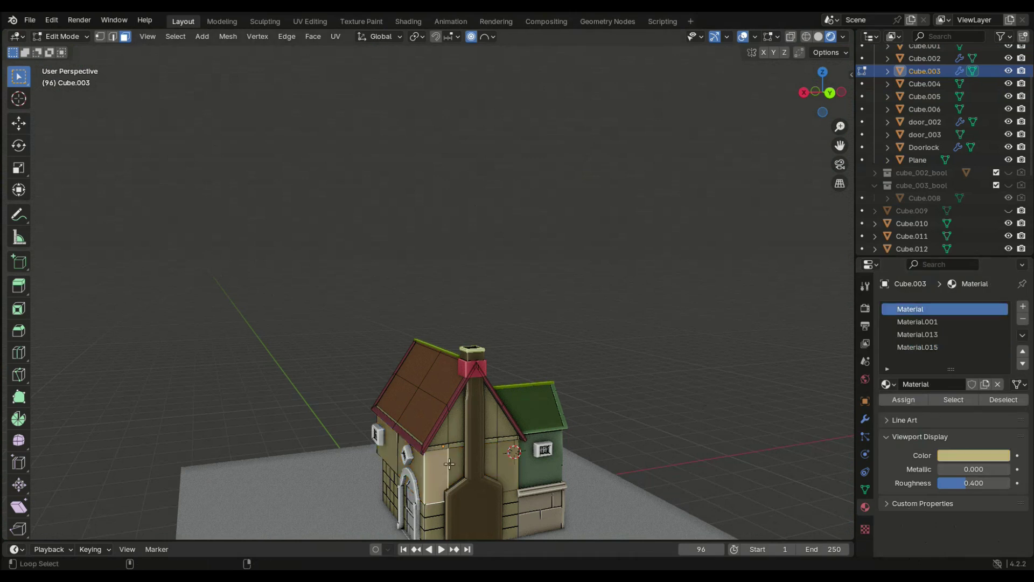
{"action": "middle_click_drag", "start_coordinate": [510, 458], "coordinate": [322, 460]}
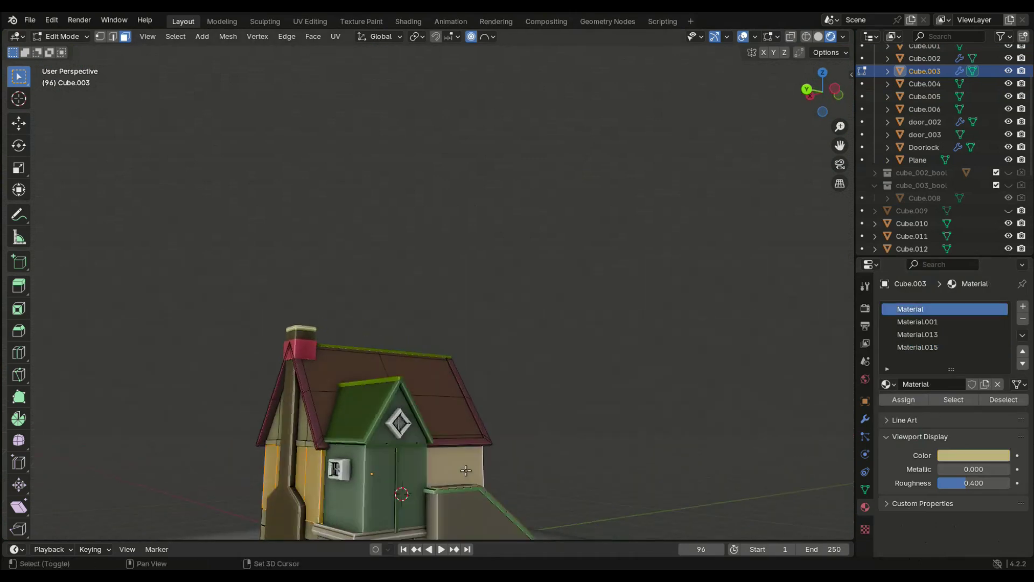
Assign the yellow Material.015 to the lower left gable wall panel
{"action": "scroll", "coordinate": [466, 470], "scroll_direction": "down", "scroll_amount": 5}
{"action": "scroll", "coordinate": [466, 470], "scroll_direction": "up", "scroll_amount": 6}
{"action": "scroll", "coordinate": [466, 471], "scroll_direction": "down", "scroll_amount": 6}
{"action": "scroll", "coordinate": [465, 470], "scroll_direction": "up", "scroll_amount": 5}
{"action": "middle_click_drag", "start_coordinate": [466, 470], "coordinate": [456, 495]}
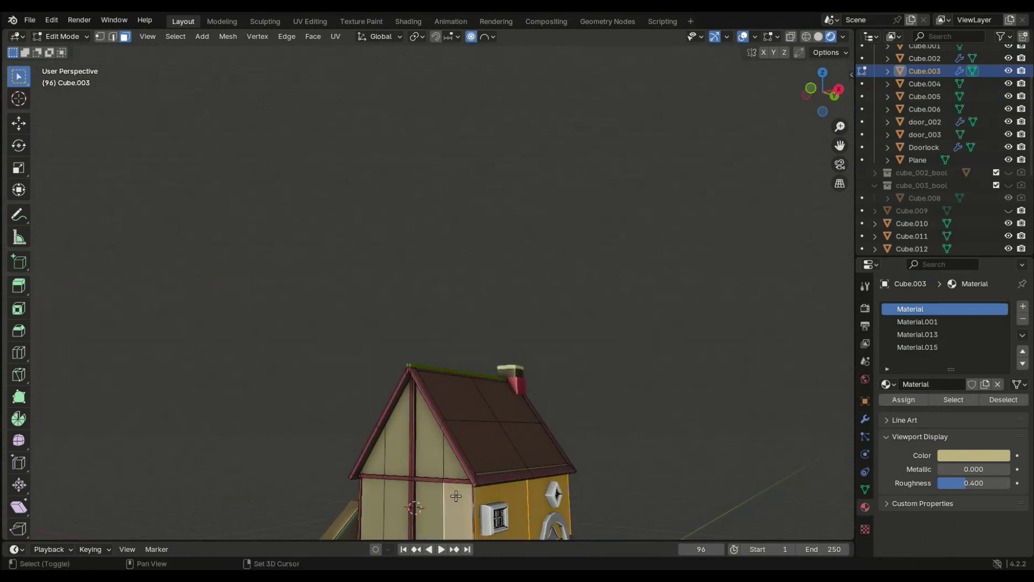
{"action": "left_click", "coordinate": [374, 498]}
{"action": "left_click", "coordinate": [924, 353]}
Darken the main wall material's viewport colour from tan to olive
{"action": "mouse_move", "coordinate": [683, 422]}
{"action": "middle_mouse_down"}
{"action": "mouse_move", "coordinate": [538, 482]}
{"action": "mouse_move", "coordinate": [438, 489]}
{"action": "middle_mouse_up"}
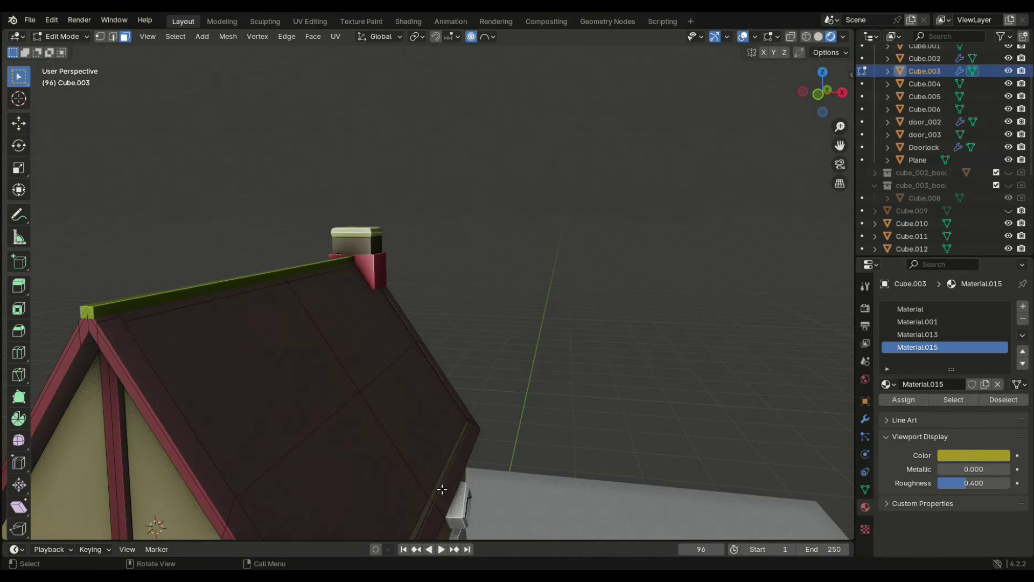
{"action": "left_click", "coordinate": [438, 489]}
{"action": "scroll", "coordinate": [684, 383], "scroll_direction": "down", "scroll_amount": 6}
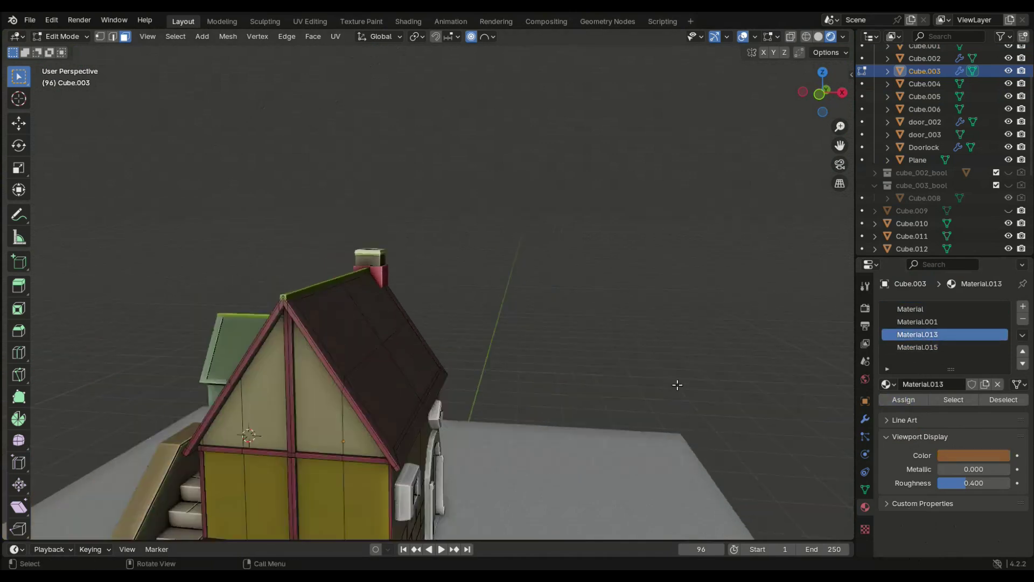
{"action": "left_click", "coordinate": [280, 417]}
{"action": "mouse_move", "coordinate": [280, 417]}
{"action": "middle_mouse_down"}
{"action": "mouse_move", "coordinate": [264, 420]}
{"action": "mouse_move", "coordinate": [480, 396]}
{"action": "middle_mouse_up"}
{"action": "scroll", "coordinate": [479, 396], "scroll_direction": "up", "scroll_amount": 2}
{"action": "left_click", "coordinate": [973, 455]}
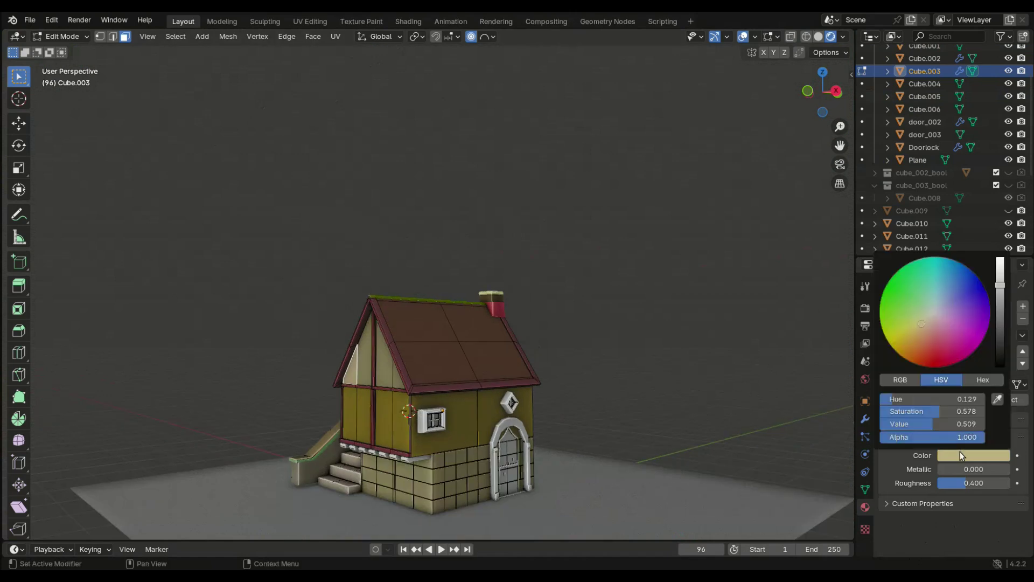
{"action": "left_click_drag", "start_coordinate": [1000, 258], "coordinate": [1000, 301]}
{"action": "middle_click_drag", "start_coordinate": [716, 425], "coordinate": [662, 419]}
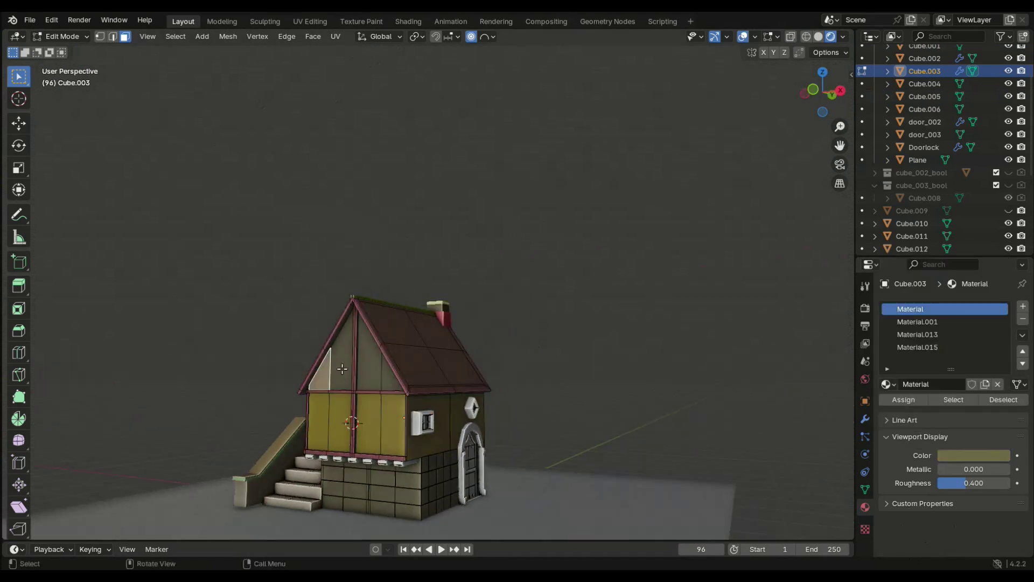
{"action": "middle_click_drag", "start_coordinate": [386, 379], "coordinate": [273, 405]}
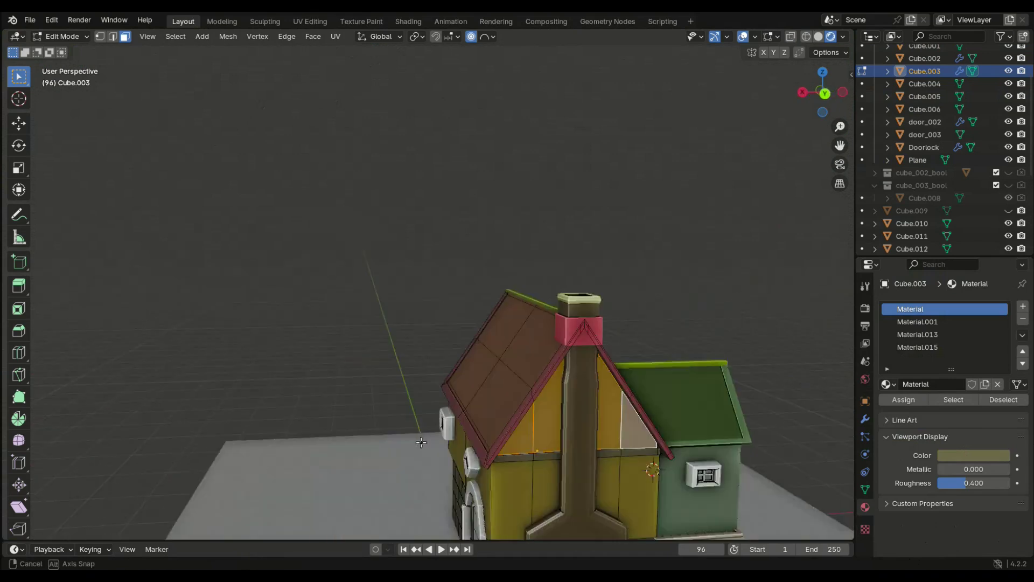
{"action": "middle_click_drag", "start_coordinate": [330, 425], "coordinate": [484, 420]}
Add Material.016 with a pale green viewport colour for the gables, then return to Object Mode
{"action": "left_click", "coordinate": [1023, 305]}
{"action": "left_click", "coordinate": [925, 389]}
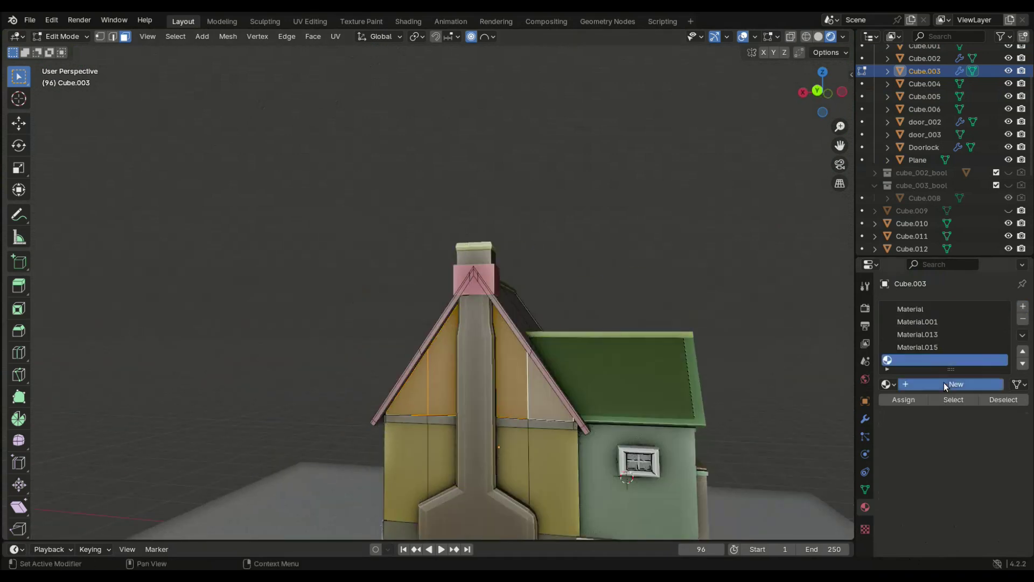
{"action": "left_click", "coordinate": [974, 455]}
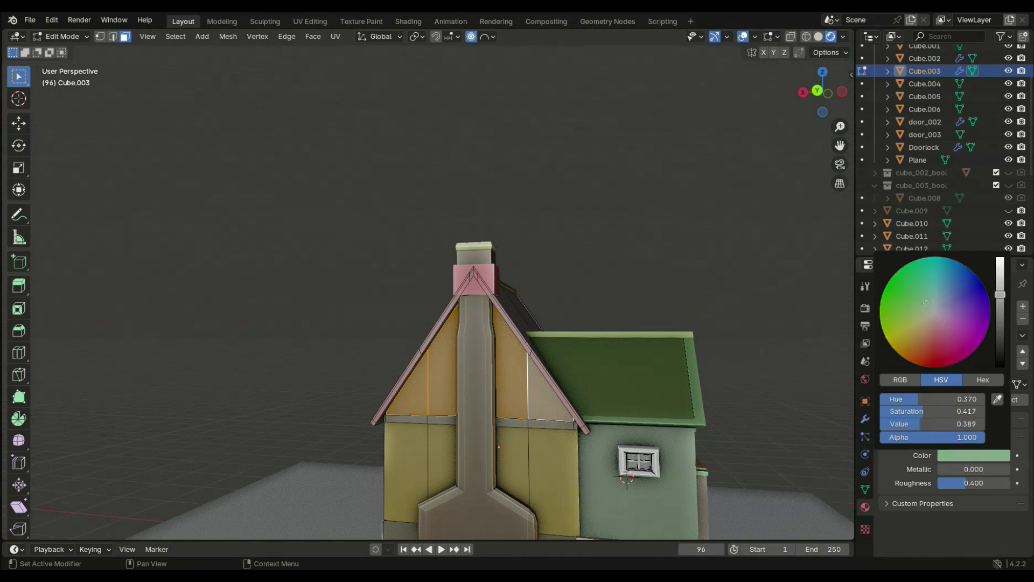
{"action": "middle_click_drag", "start_coordinate": [485, 334], "coordinate": [583, 361]}
{"action": "scroll", "coordinate": [583, 361], "scroll_direction": "up", "scroll_amount": 2}
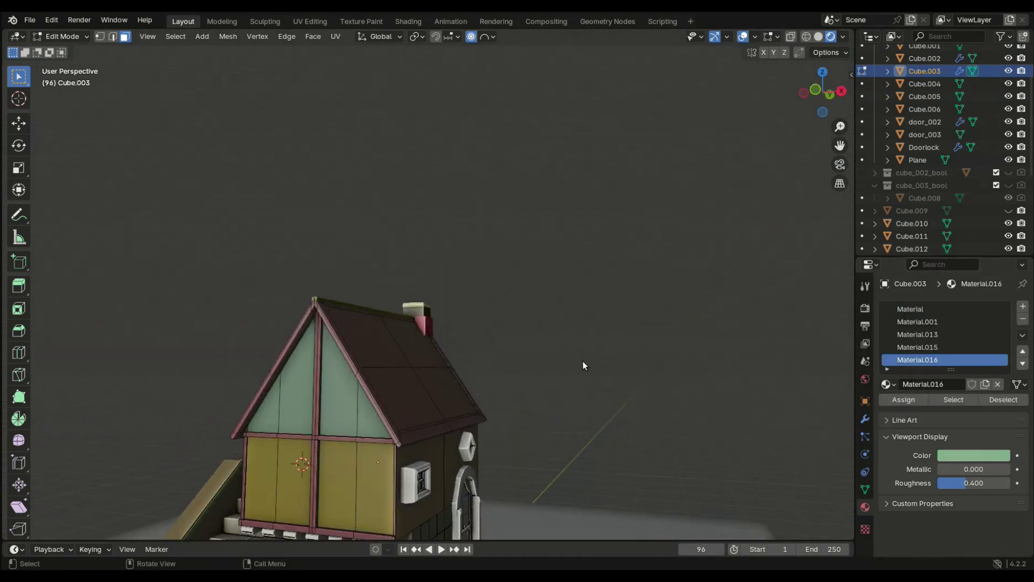
{"action": "key", "text": "Tab"}
{"action": "scroll", "coordinate": [583, 361], "scroll_direction": "down", "scroll_amount": 3}
{"action": "middle_click_drag", "start_coordinate": [555, 393], "coordinate": [409, 465]}
Give the first ledge piece a new red material
{"action": "scroll", "coordinate": [412, 429], "scroll_direction": "down", "scroll_amount": 5}
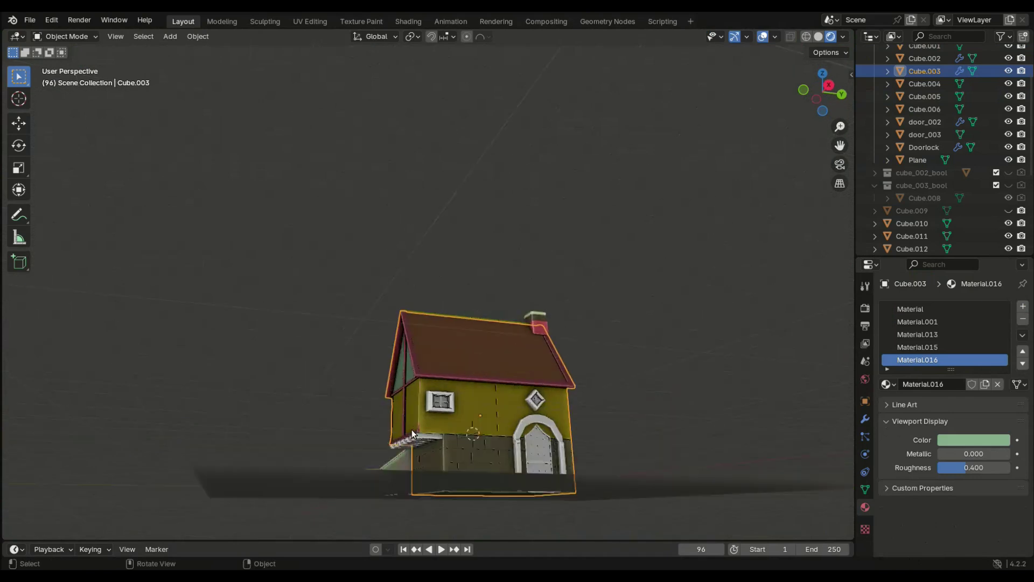
{"action": "scroll", "coordinate": [412, 428], "scroll_direction": "up", "scroll_amount": 1}
{"action": "left_click", "coordinate": [432, 507]}
{"action": "left_click", "coordinate": [964, 358]}
{"action": "left_click", "coordinate": [968, 411]}
{"action": "left_click_drag", "start_coordinate": [939, 270], "coordinate": [930, 310]}
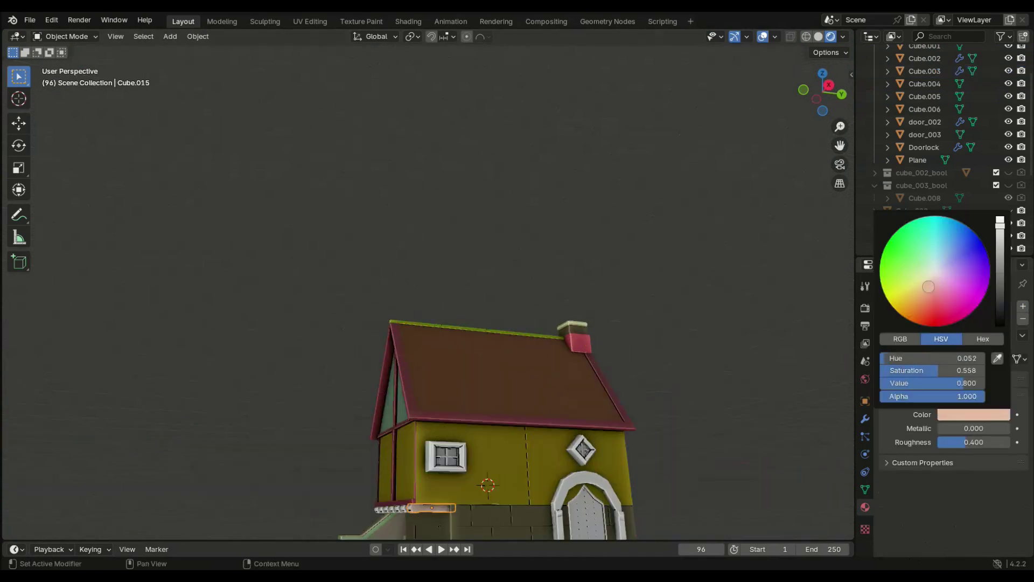
Link the red ledge material to the remaining ledge pieces with Ctrl+L
{"action": "scroll", "coordinate": [931, 312], "scroll_direction": "down", "scroll_amount": 2}
{"action": "scroll", "coordinate": [931, 312], "scroll_direction": "down", "scroll_amount": 2}
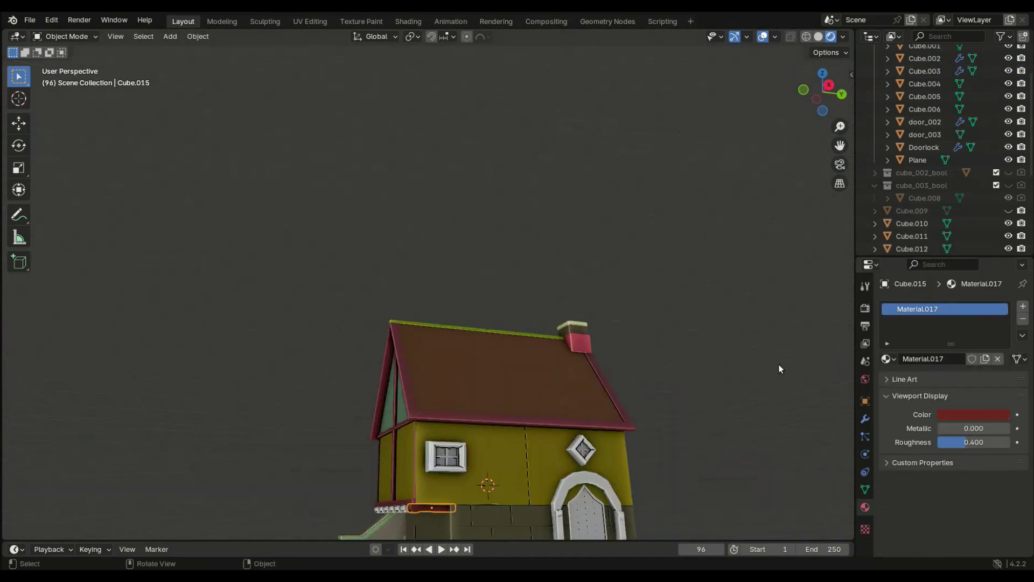
{"action": "scroll", "coordinate": [778, 365], "scroll_direction": "down", "scroll_amount": 4}
{"action": "middle_click_drag", "start_coordinate": [779, 365], "coordinate": [436, 433]}
{"action": "left_click", "coordinate": [408, 413]}
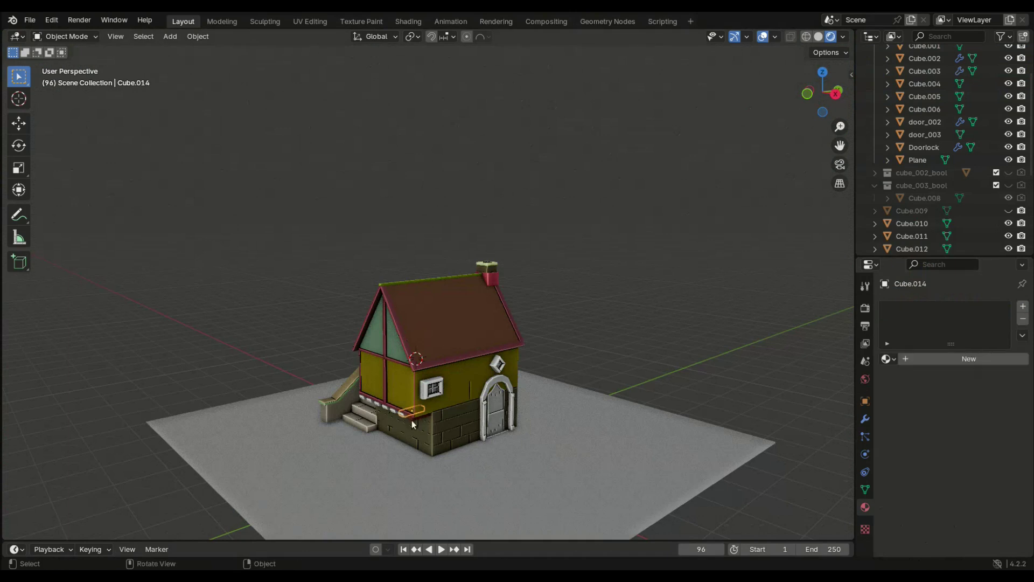
{"action": "scroll", "coordinate": [413, 424], "scroll_direction": "up", "scroll_amount": 5}
{"action": "scroll", "coordinate": [409, 423], "scroll_direction": "down", "scroll_amount": 2}
{"action": "scroll", "coordinate": [388, 423], "scroll_direction": "up", "scroll_amount": 4}
{"action": "left_click", "coordinate": [303, 421], "text": "shift"}
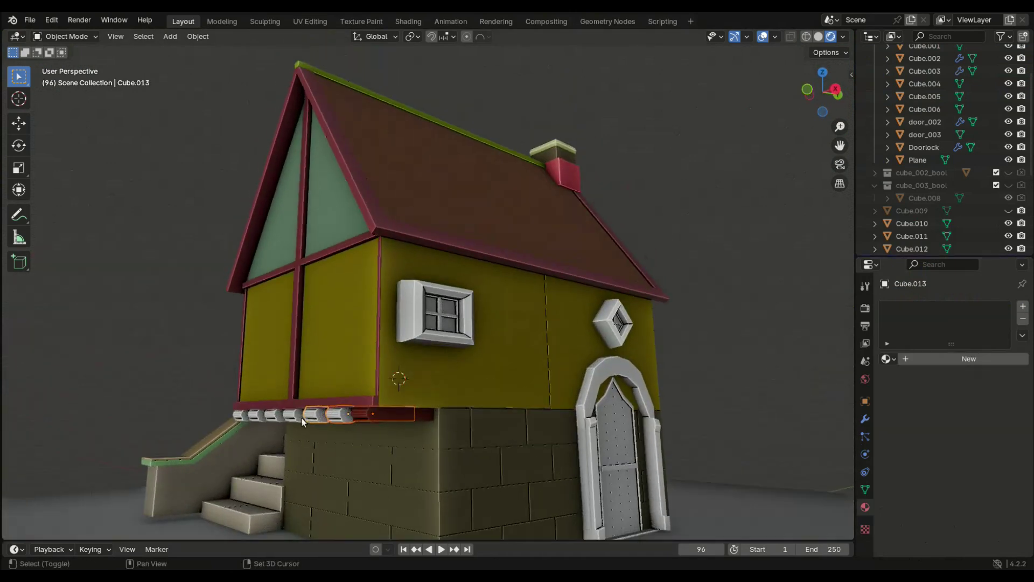
{"action": "key", "text": "ctrl+l"}
{"action": "left_click", "coordinate": [380, 419]}
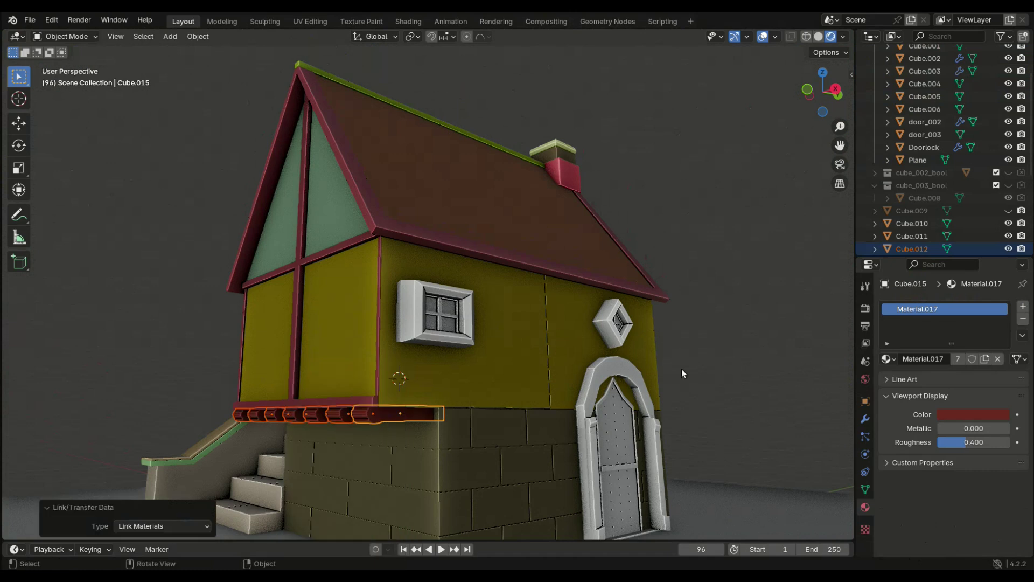
Give the front door arch an existing dusky pinkish-brown material
{"action": "middle_click_drag", "start_coordinate": [680, 368], "coordinate": [698, 387]}
{"action": "left_click", "coordinate": [697, 387]}
{"action": "left_click", "coordinate": [888, 358]}
{"action": "left_click", "coordinate": [974, 414]}
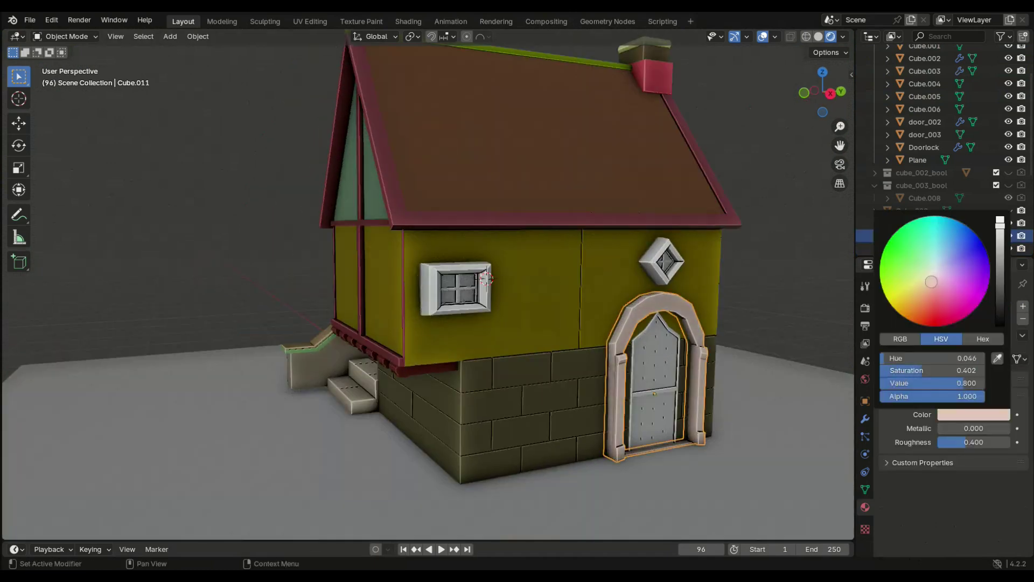
{"action": "scroll", "coordinate": [929, 286], "scroll_direction": "down", "scroll_amount": 3}
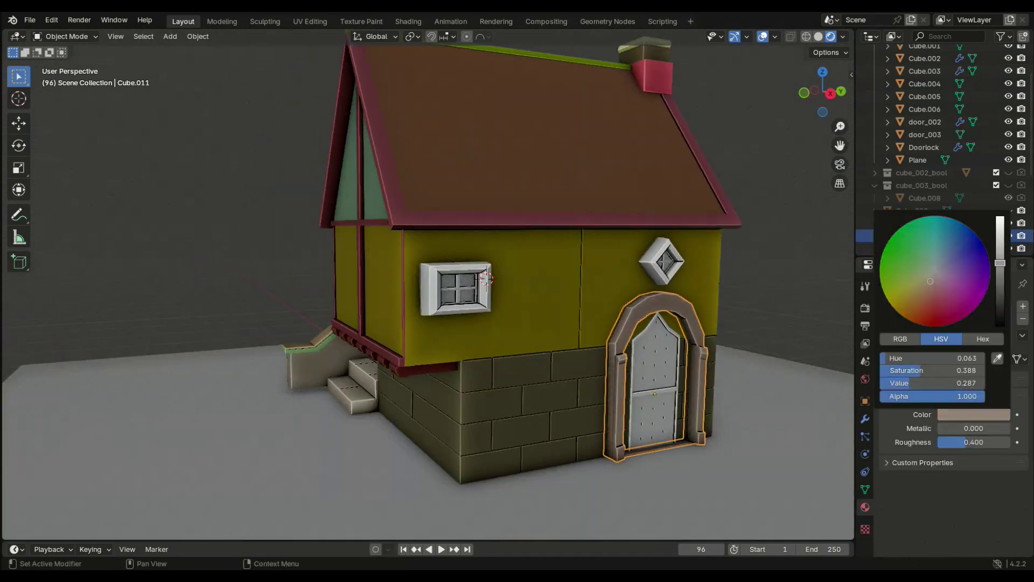
Give the diamond window a darker green material and darken the square window's teal
{"action": "left_click", "coordinate": [661, 262]}
{"action": "left_click", "coordinate": [959, 360]}
{"action": "left_click", "coordinate": [968, 412]}
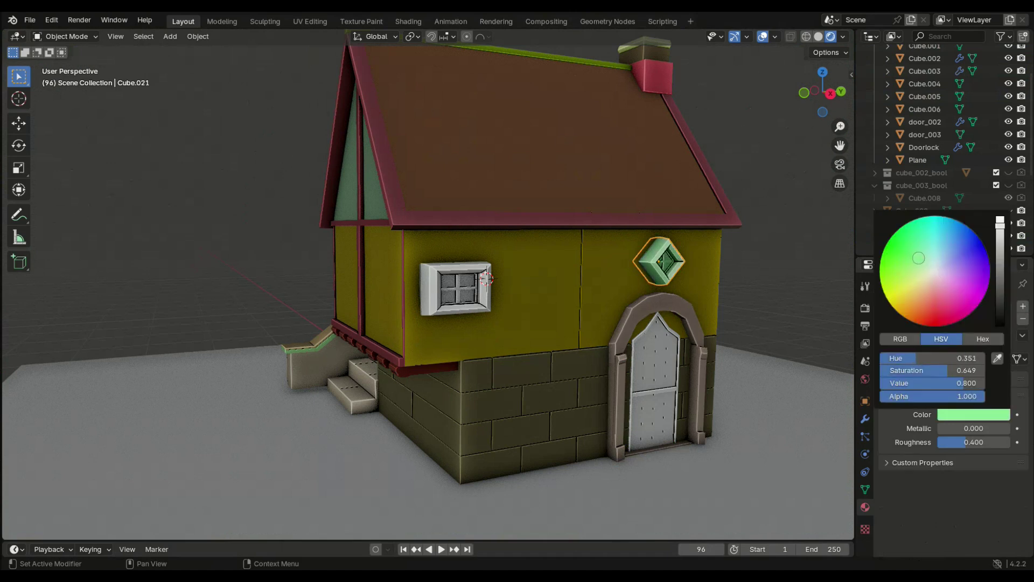
{"action": "left_click_drag", "start_coordinate": [999, 221], "coordinate": [1001, 253]}
{"action": "left_click", "coordinate": [440, 296]}
{"action": "left_click", "coordinate": [973, 414]}
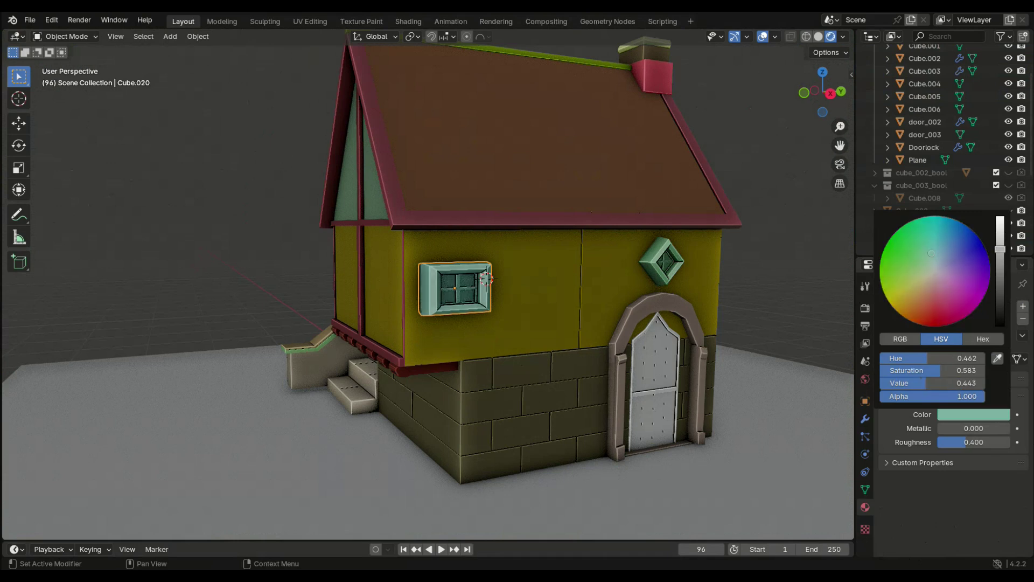
{"action": "middle_click_drag", "start_coordinate": [805, 314], "coordinate": [657, 331]}
Give the small chimney-side window a new pink material
{"action": "left_click", "coordinate": [524, 315]}
{"action": "left_click", "coordinate": [921, 356]}
{"action": "left_click", "coordinate": [973, 414]}
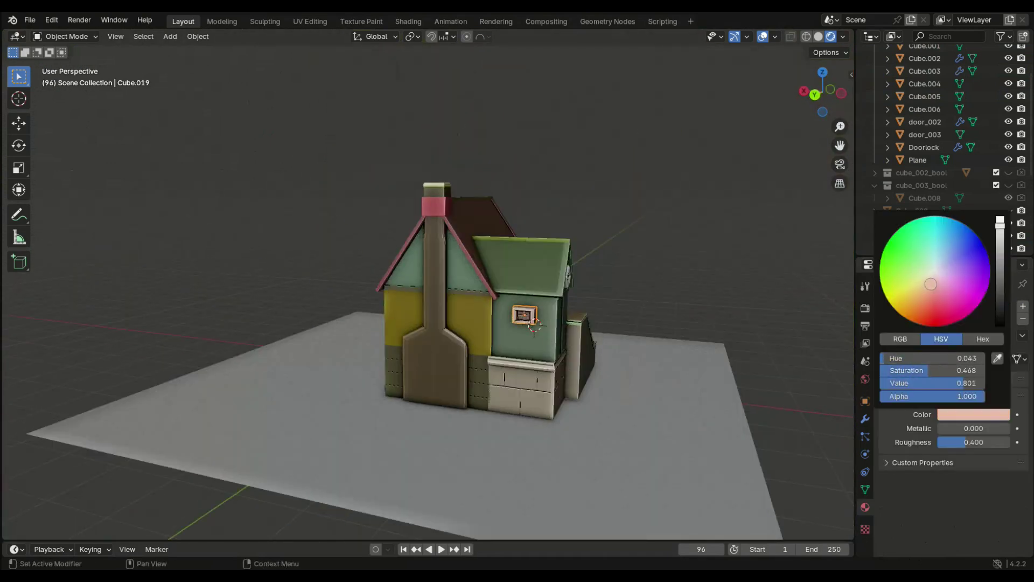
{"action": "scroll", "coordinate": [646, 377], "scroll_direction": "up", "scroll_amount": 5}
{"action": "mouse_move", "coordinate": [539, 398]}
{"action": "middle_mouse_down"}
{"action": "mouse_move", "coordinate": [676, 408]}
{"action": "mouse_move", "coordinate": [675, 344]}
{"action": "middle_mouse_up"}
Set the front door's viewport colour to light grey
{"action": "left_click", "coordinate": [627, 350]}
{"action": "left_click", "coordinate": [948, 414]}
{"action": "left_click", "coordinate": [935, 289]}
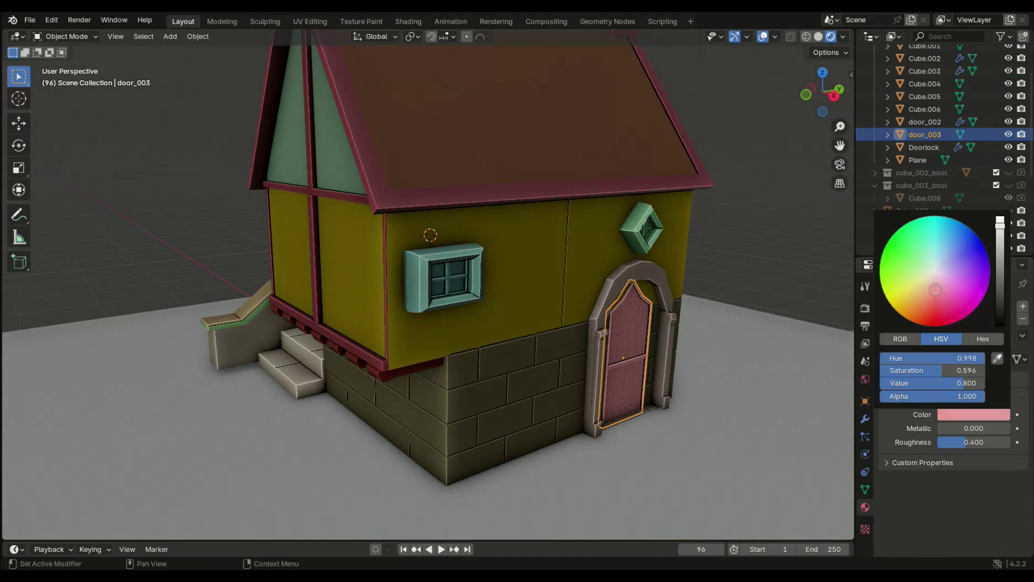
{"action": "scroll", "coordinate": [932, 290], "scroll_direction": "down", "scroll_amount": 3, "text": "ctrl"}
{"action": "left_click", "coordinate": [934, 273]}
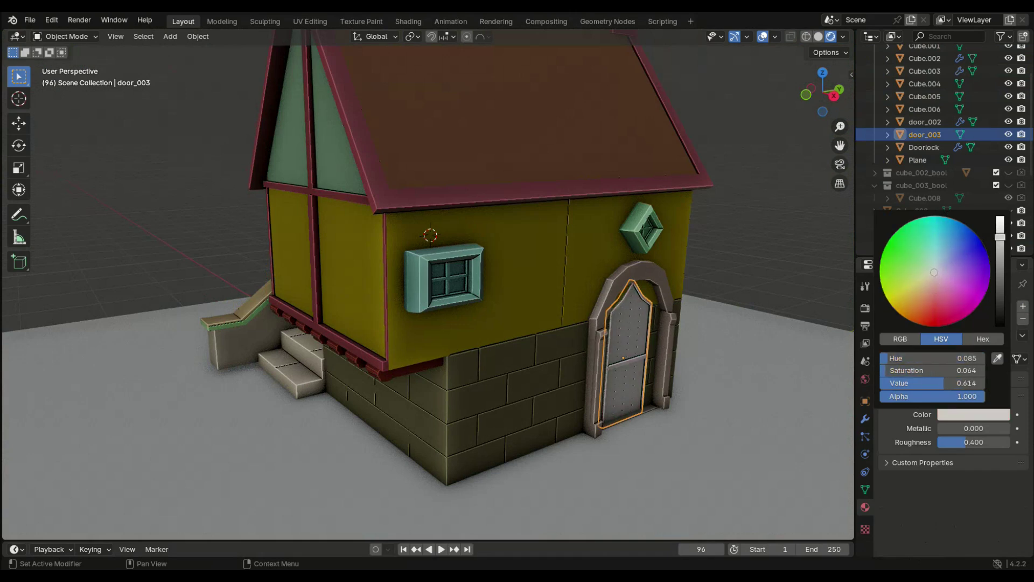
Colour the stair-side door arch tan and the stair-side door pale green
{"action": "middle_click_drag", "start_coordinate": [700, 377], "coordinate": [145, 278]}
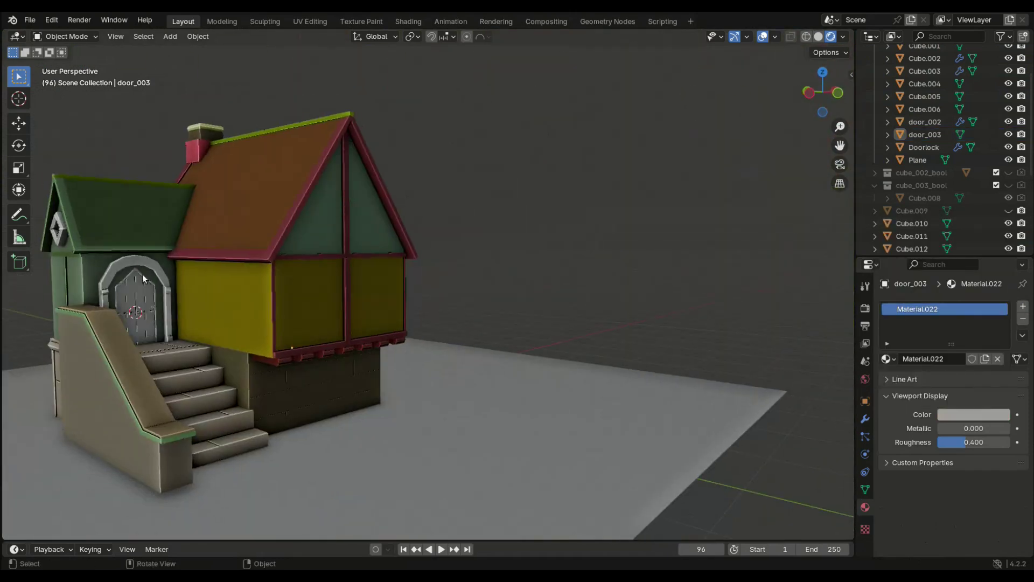
{"action": "left_click", "coordinate": [144, 278]}
{"action": "left_click", "coordinate": [964, 357]}
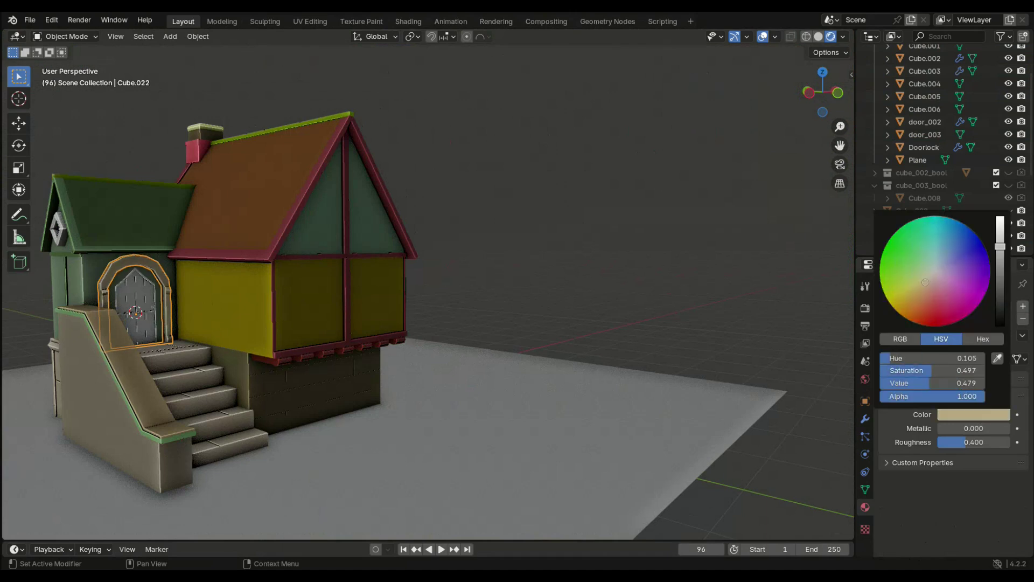
{"action": "left_click", "coordinate": [924, 121]}
{"action": "left_click", "coordinate": [973, 414]}
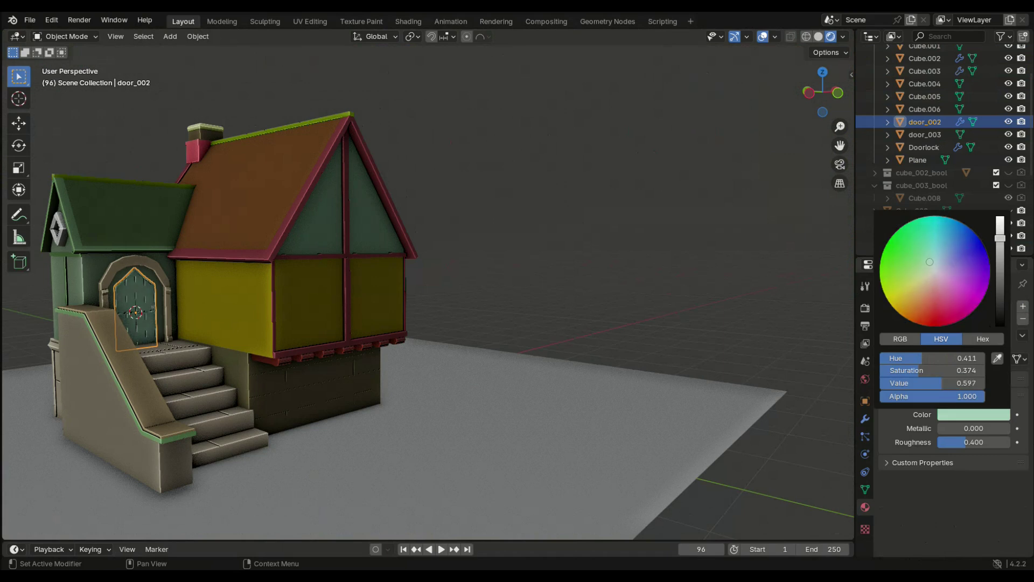
{"action": "scroll", "coordinate": [300, 335], "scroll_direction": "up", "scroll_amount": 6}
Give the door lock a new darker material with raised Metallic
{"action": "left_click", "coordinate": [96, 340]}
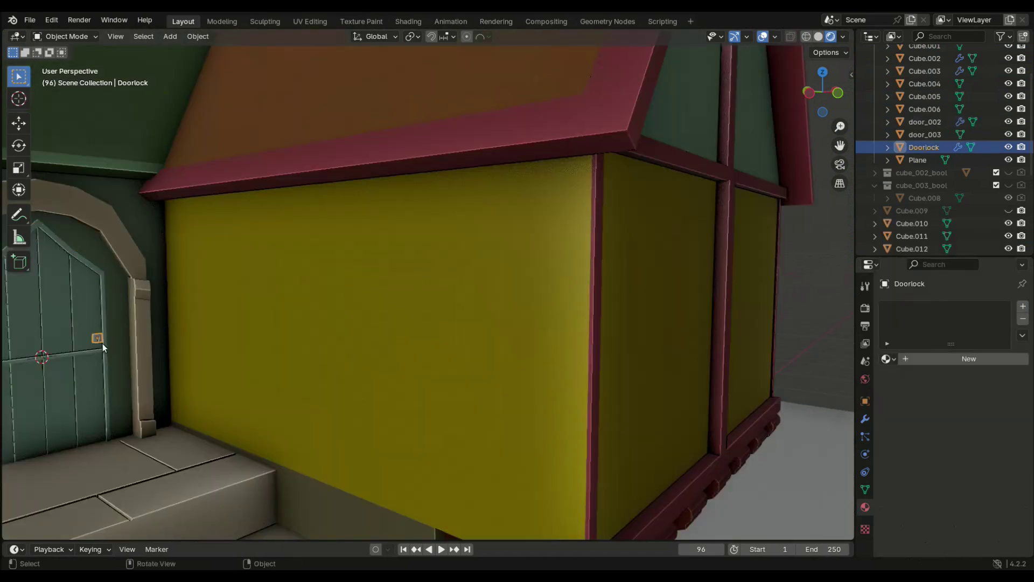
{"action": "left_click", "coordinate": [973, 414]}
{"action": "left_click_drag", "start_coordinate": [1000, 221], "coordinate": [1001, 287]}
{"action": "left_click_drag", "start_coordinate": [964, 428], "coordinate": [982, 428]}
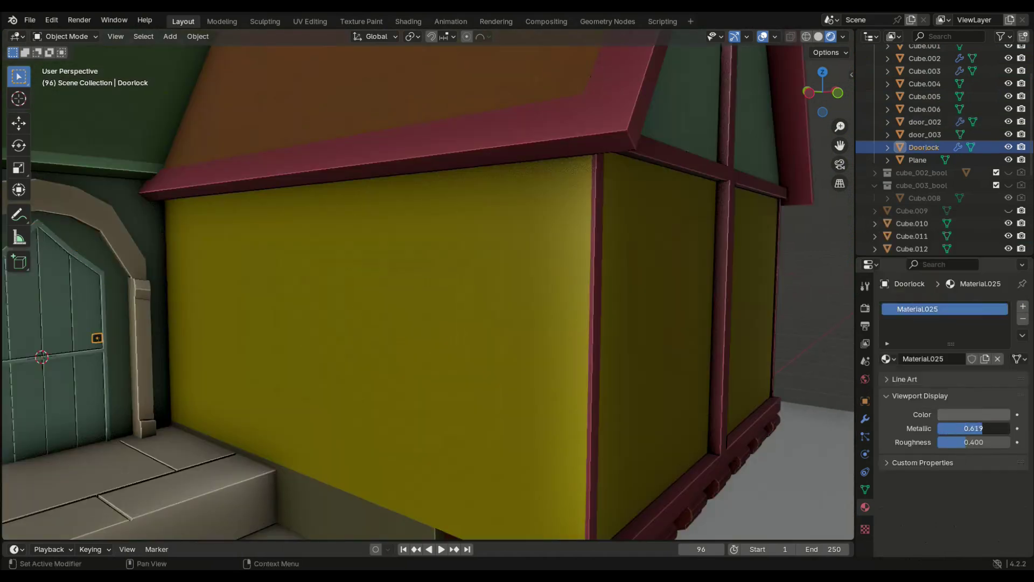
{"action": "scroll", "coordinate": [529, 316], "scroll_direction": "down", "scroll_amount": 8}
Lighten the wall panels' Material.015 to pale yellow
{"action": "middle_click_drag", "start_coordinate": [528, 315], "coordinate": [437, 356]}
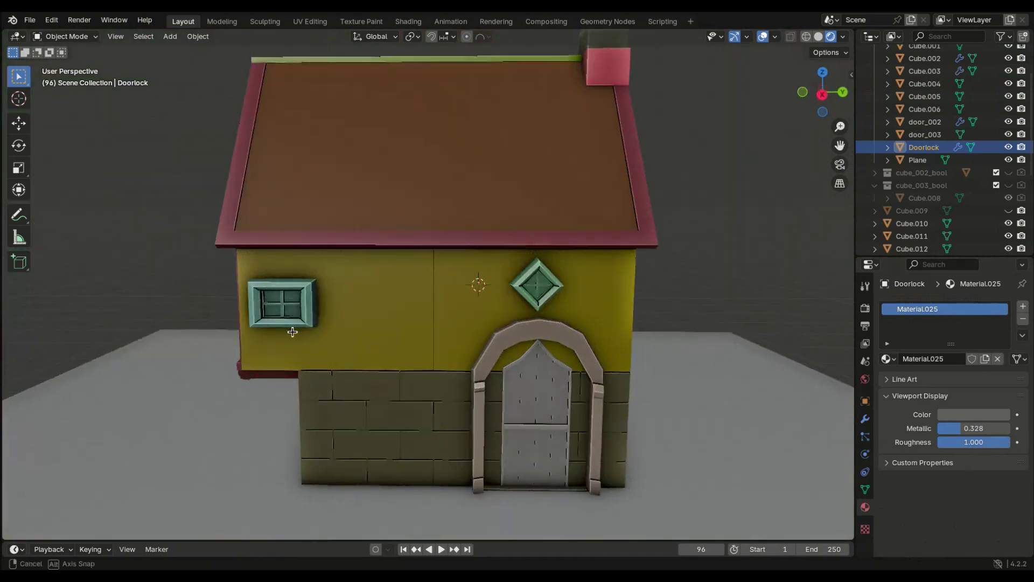
{"action": "left_click", "coordinate": [437, 357]}
{"action": "left_click", "coordinate": [929, 348]}
{"action": "left_click", "coordinate": [974, 439]}
{"action": "left_click_drag", "start_coordinate": [1000, 279], "coordinate": [1000, 243]}
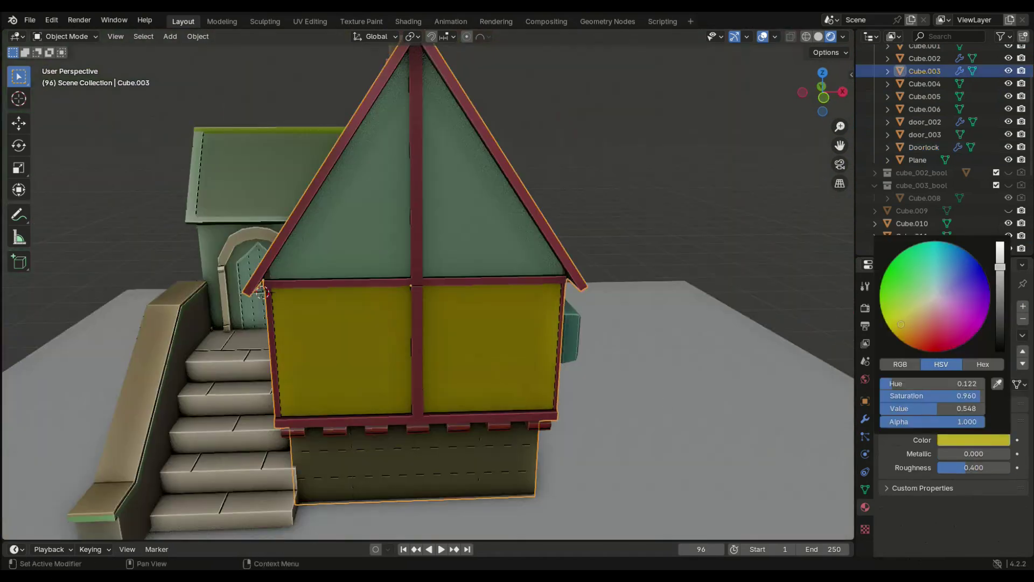
{"action": "left_click_drag", "start_coordinate": [903, 329], "coordinate": [918, 312]}
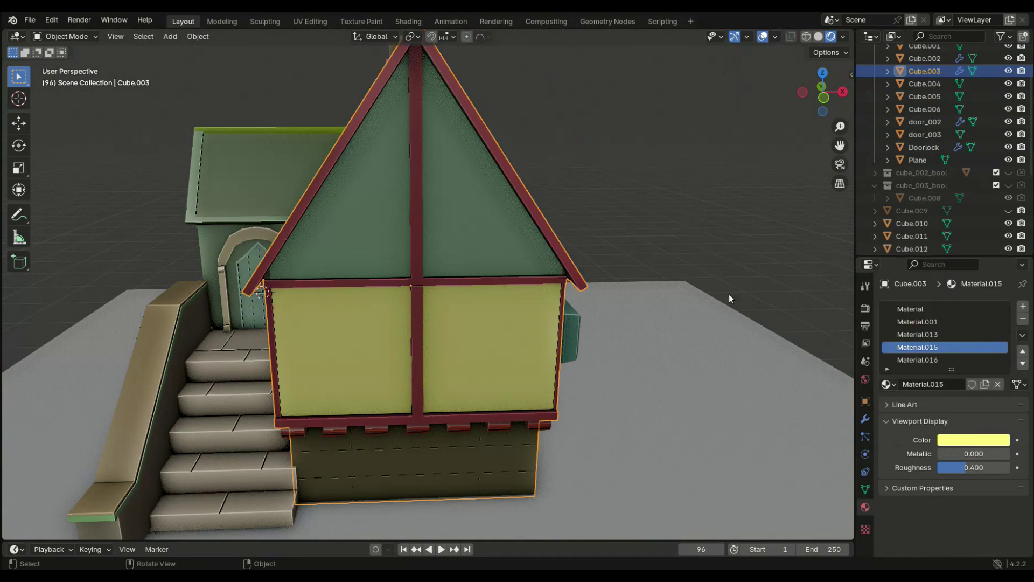
Give the diamond on the small stair-side gable a new material
{"action": "mouse_move", "coordinate": [728, 294]}
{"action": "middle_mouse_down"}
{"action": "mouse_move", "coordinate": [403, 304]}
{"action": "mouse_move", "coordinate": [676, 300]}
{"action": "mouse_move", "coordinate": [533, 323]}
{"action": "middle_mouse_up"}
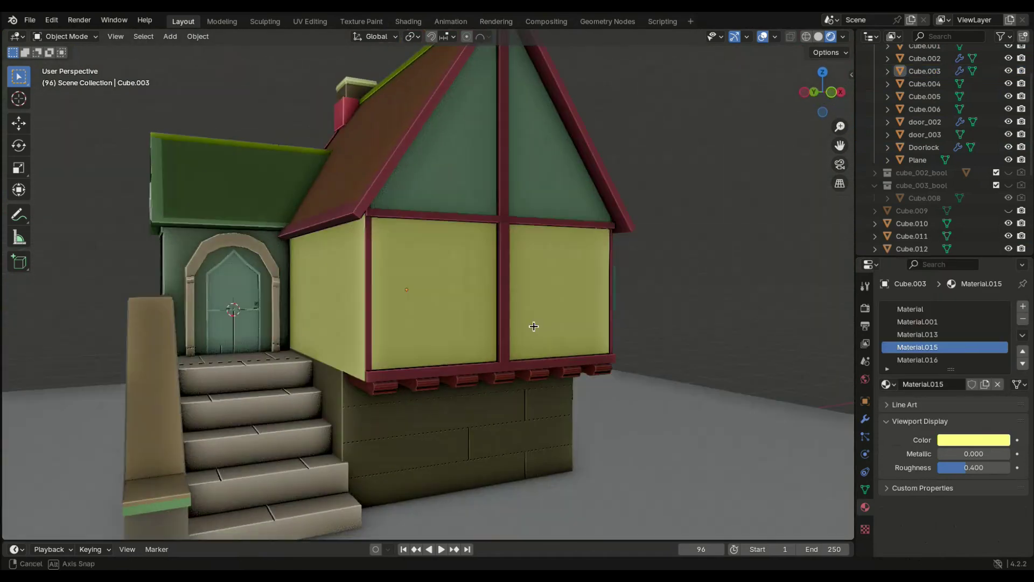
{"action": "scroll", "coordinate": [528, 355], "scroll_direction": "down", "scroll_amount": 2}
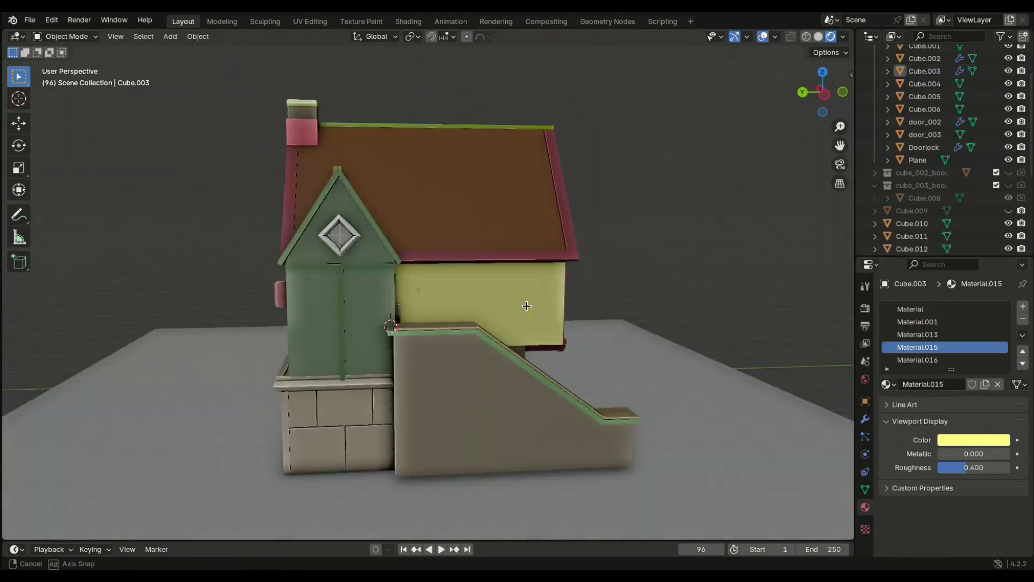
{"action": "middle_click_drag", "start_coordinate": [526, 370], "coordinate": [526, 305]}
{"action": "left_click", "coordinate": [457, 232]}
{"action": "left_click", "coordinate": [996, 359]}
{"action": "left_click", "coordinate": [966, 414]}
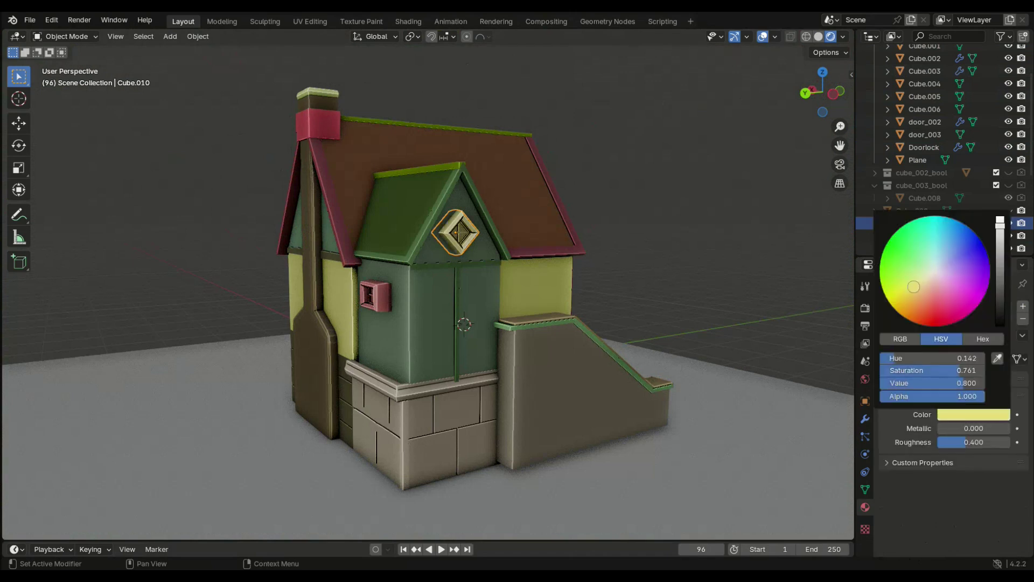